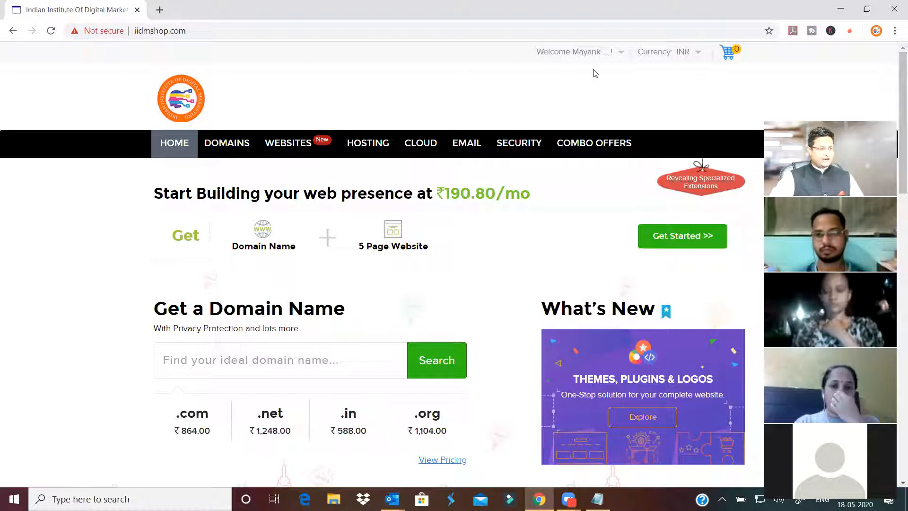
- Log out of the iidmshop.com customer account and confirm the sign-out
left_click(597, 53)
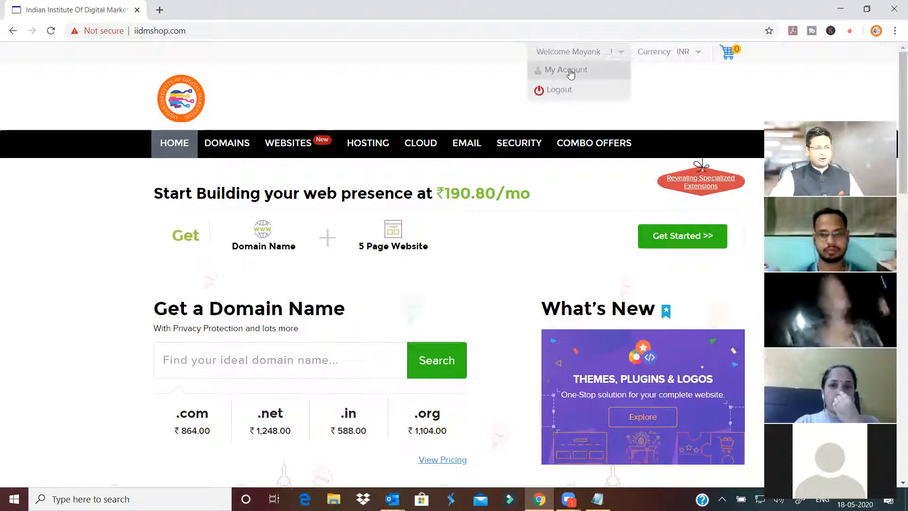
left_click(565, 89)
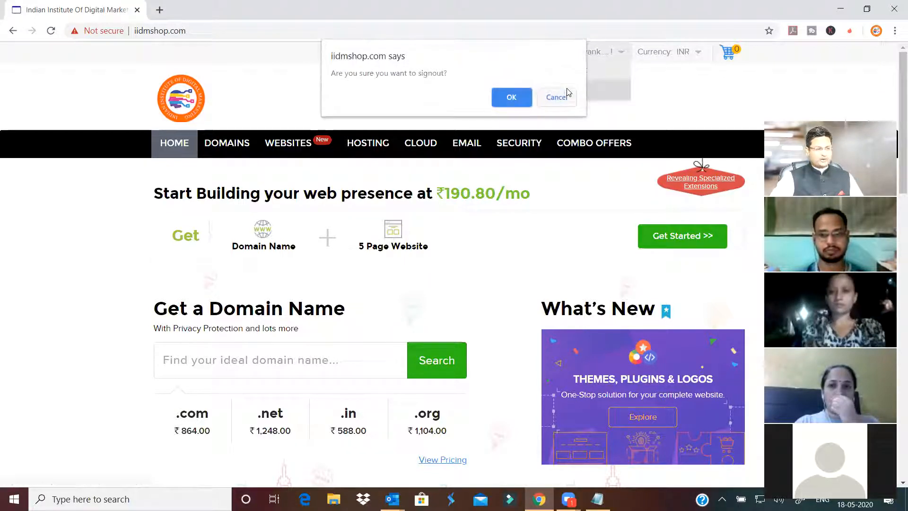
left_click(496, 100)
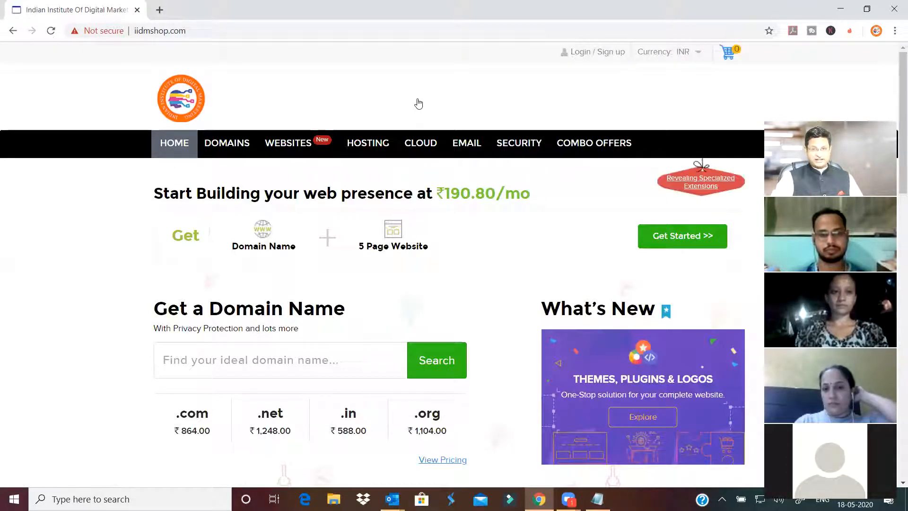
- Sign back in by pasting the saved login email from notes and entering the account password
left_click(585, 56)
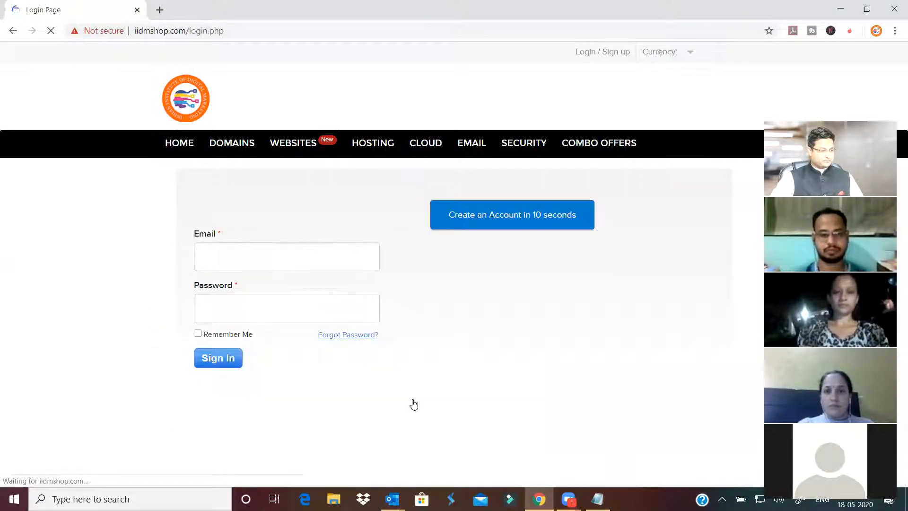
left_click(597, 499)
left_click_drag(613, 139, 334, 168)
key("ctrl+c")
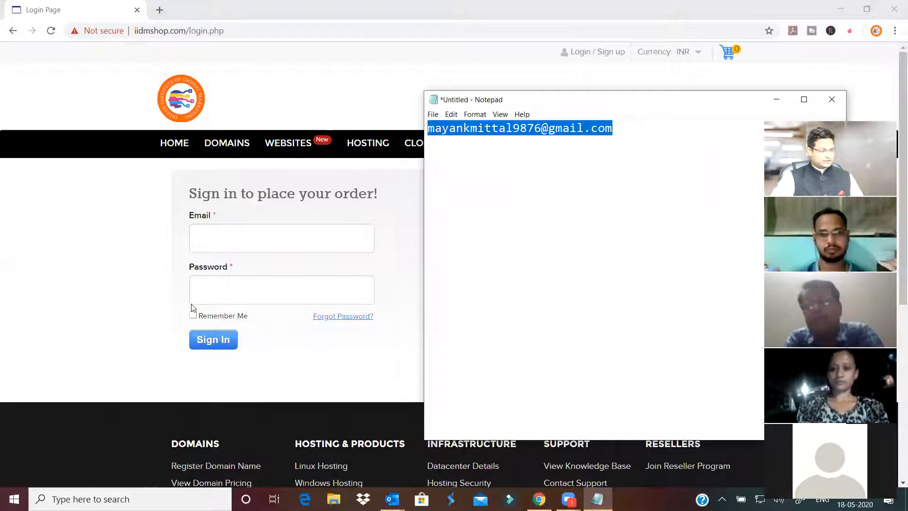
left_click(244, 240)
key("ctrl+v")
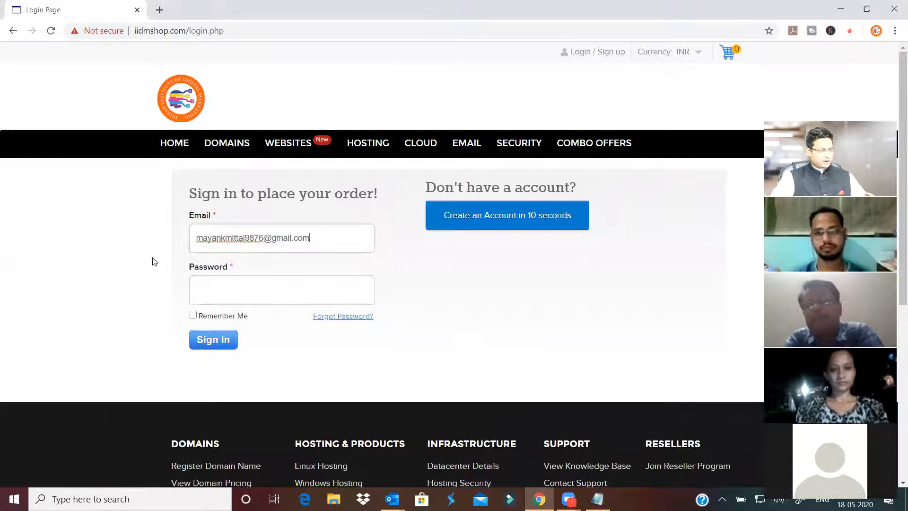
left_click(260, 293)
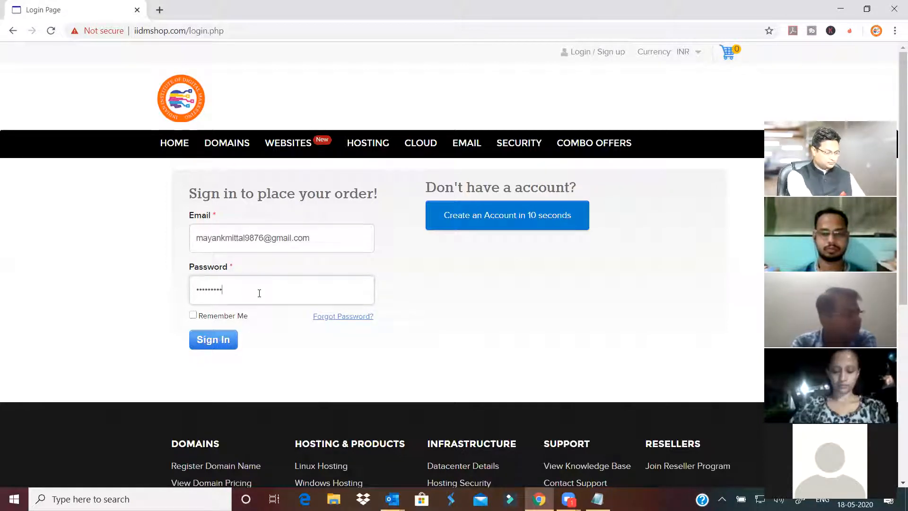
left_click(213, 340)
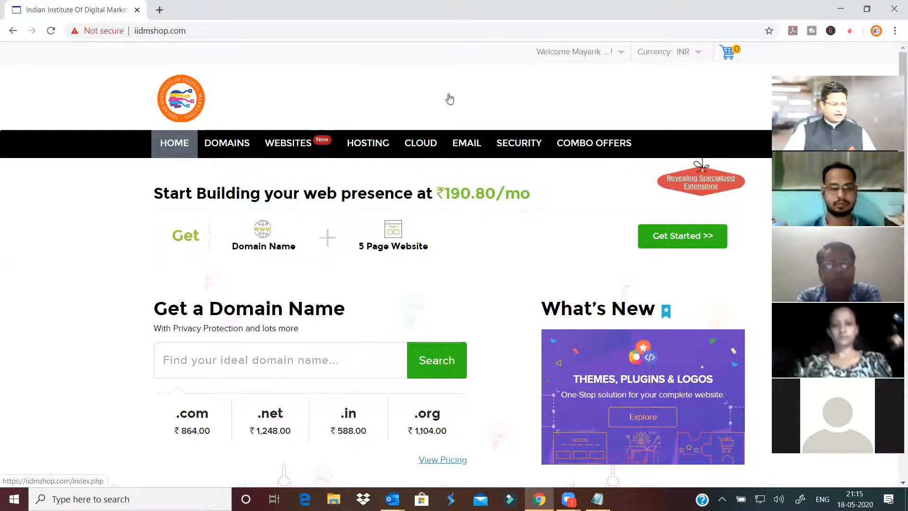
- Go to My Account, list all orders, and open the martianply.com domain order
mouse_move(592, 56)
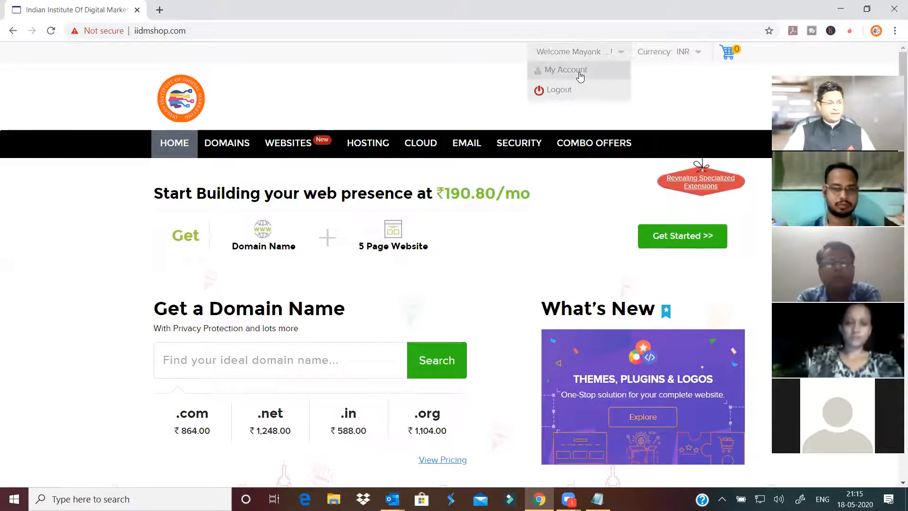
left_click(581, 75)
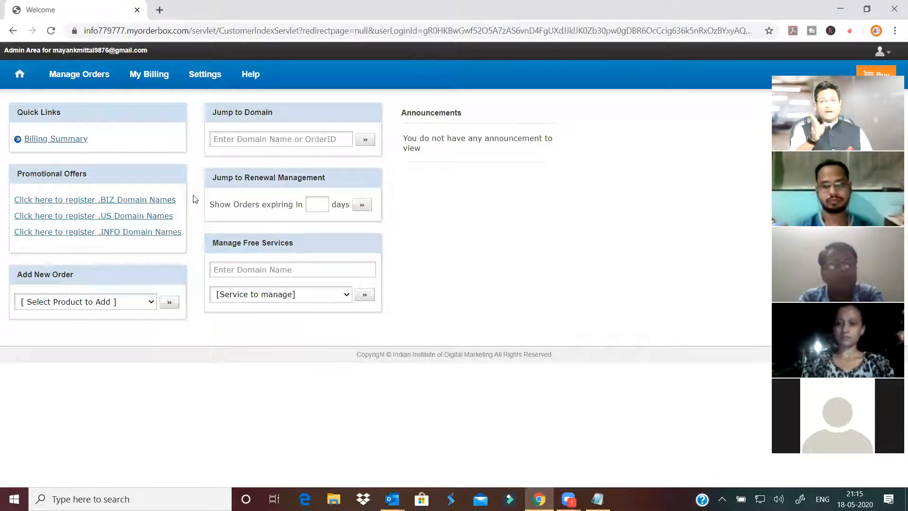
mouse_move(73, 77)
left_click(74, 100)
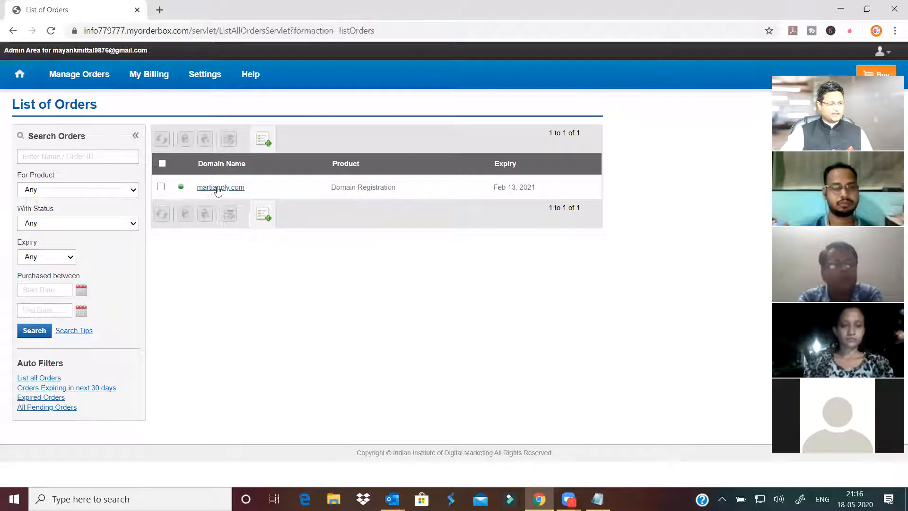
left_click(215, 188)
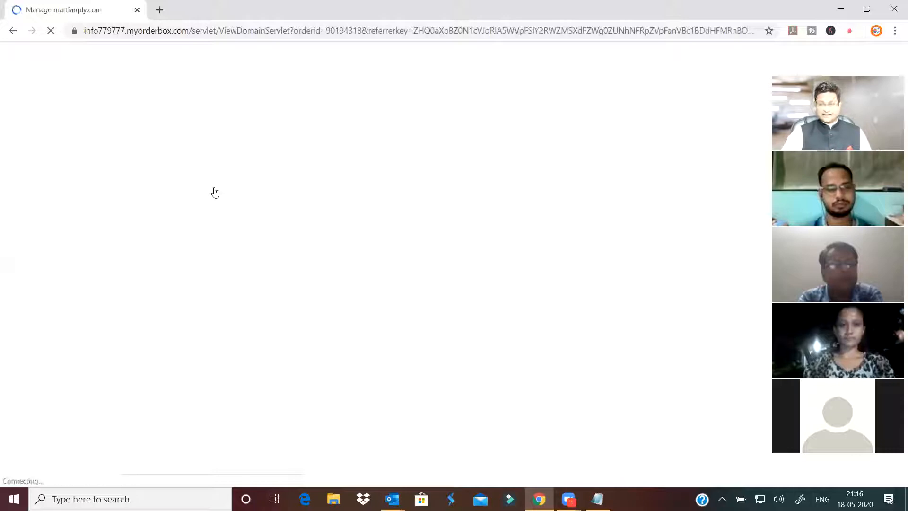
- Open Name Servers for martianply.com and select the ns1.iidmshop.com and ns2.iidmshop.com values
scroll(244, 205, "down", 2)
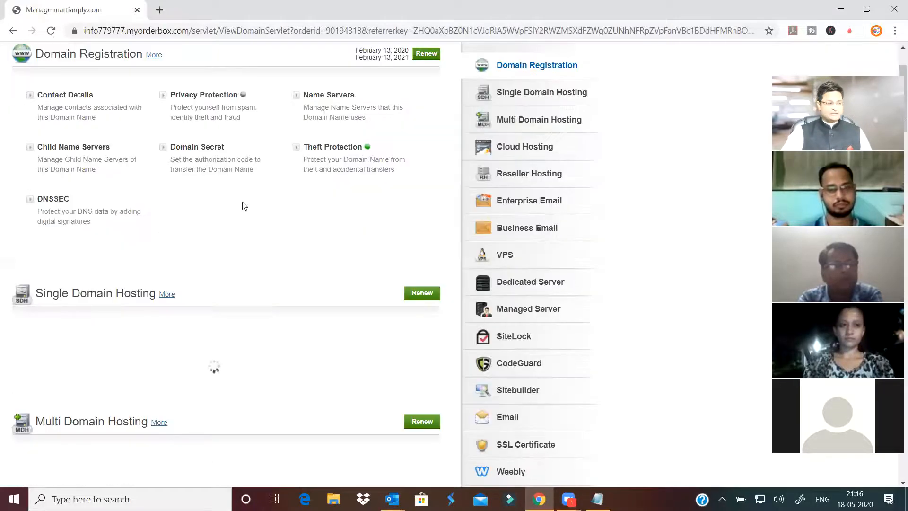
left_click(325, 96)
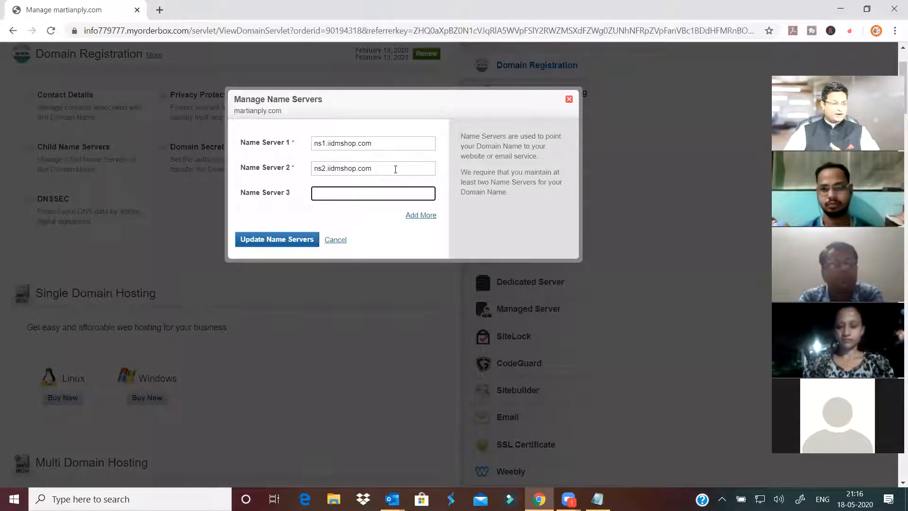
left_click_drag(396, 169, 300, 174)
left_click_drag(379, 141, 297, 146)
left_click(409, 104)
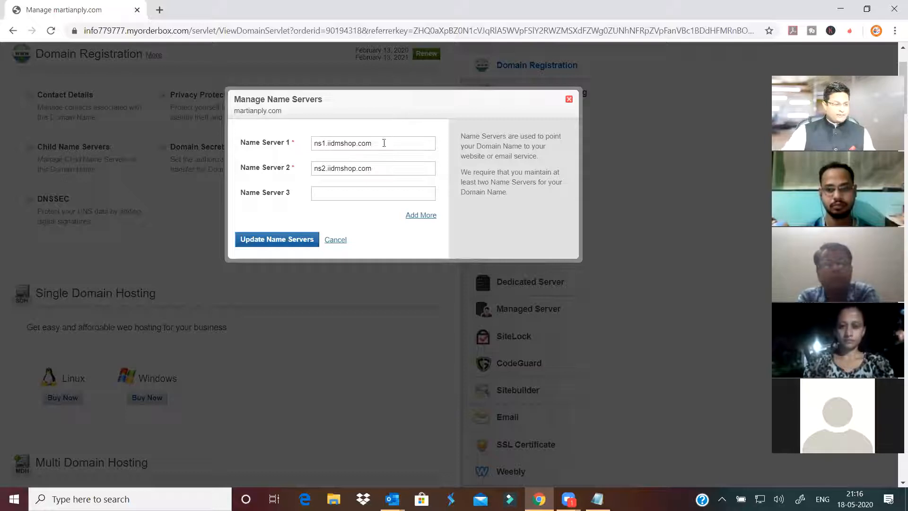
left_click_drag(379, 145, 290, 147)
key("Tab")
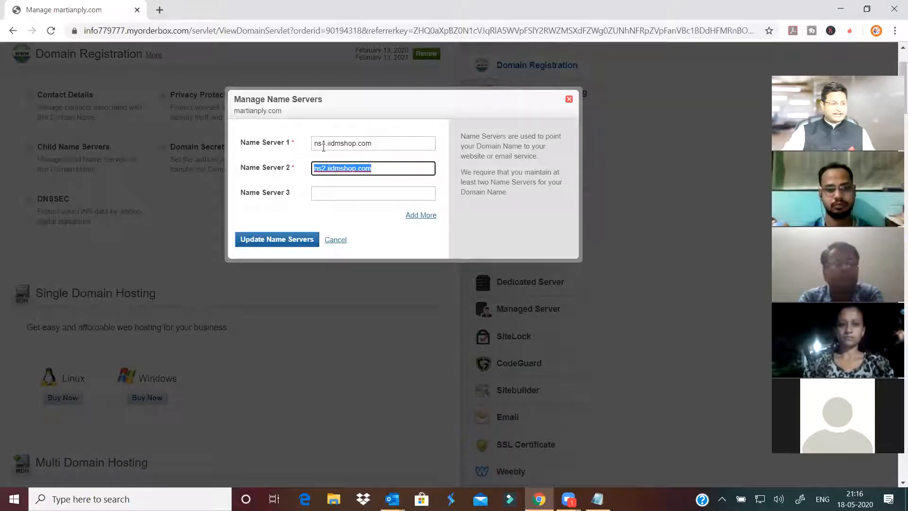
left_click_drag(377, 147, 284, 152)
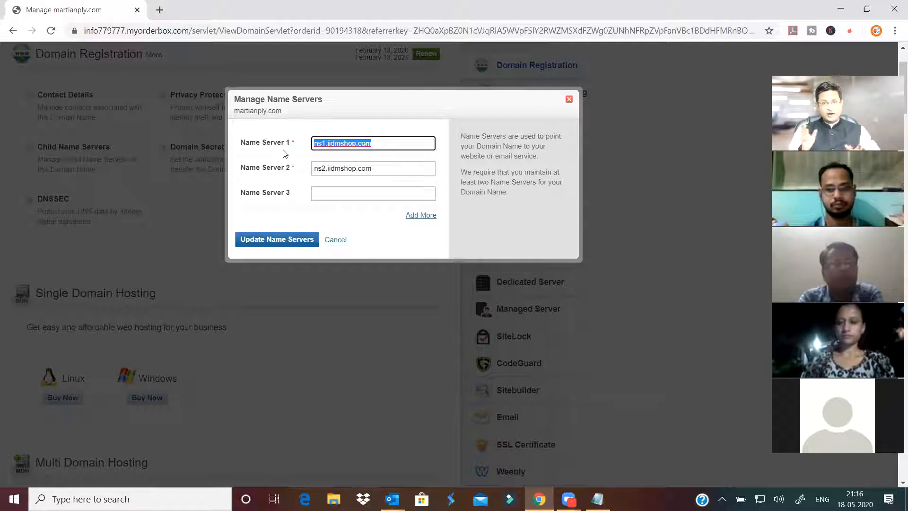
left_click(569, 101)
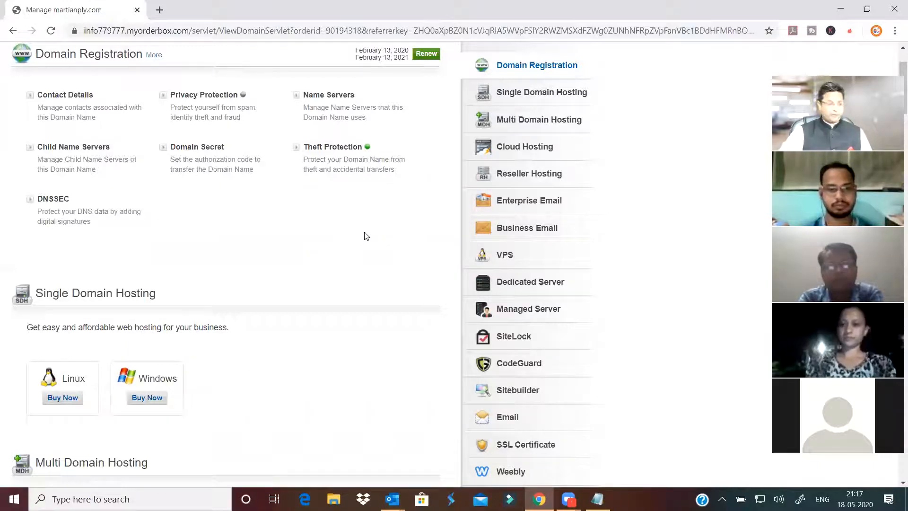
scroll(365, 235, "up", 2)
left_click(331, 188)
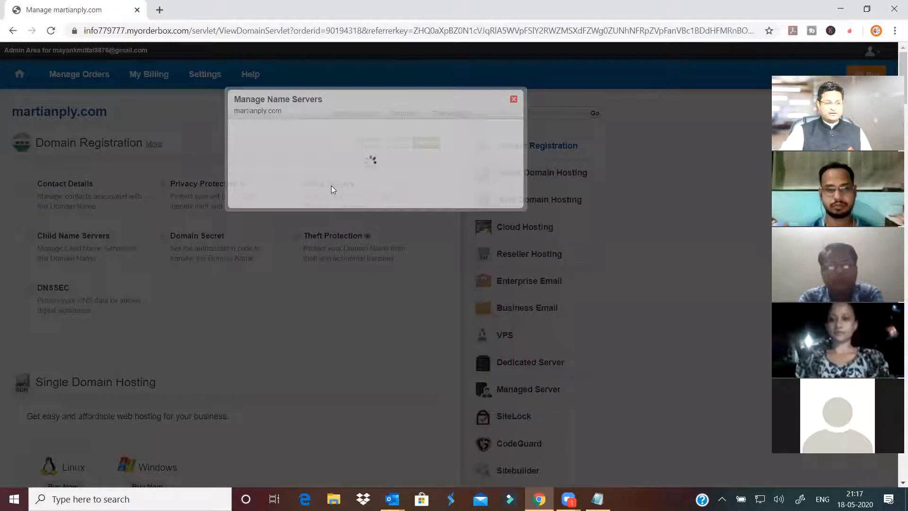
left_click_drag(386, 138, 299, 151)
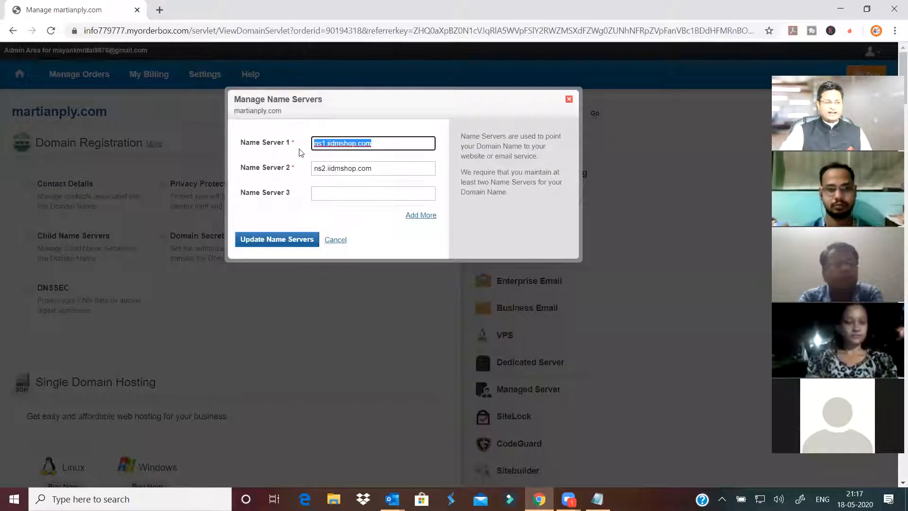
key("Tab")
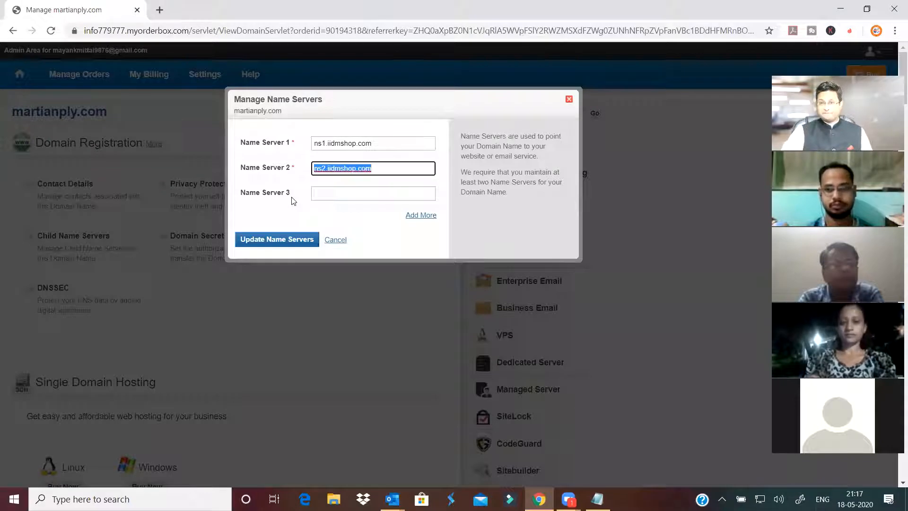
key("shift+Tab")
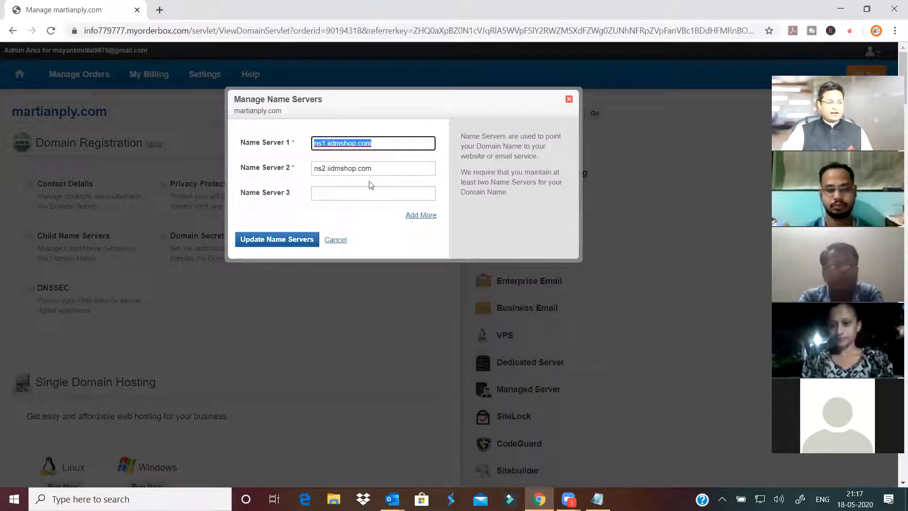
key("Tab")
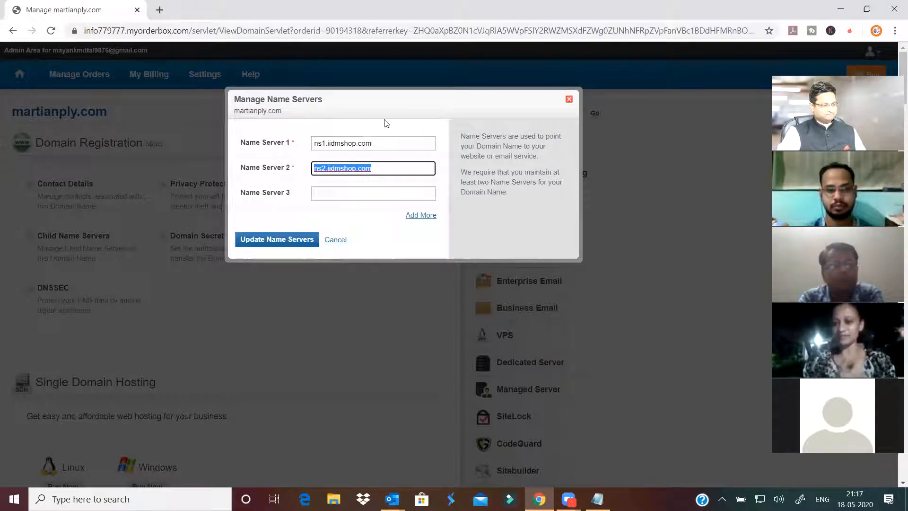
left_click(387, 143)
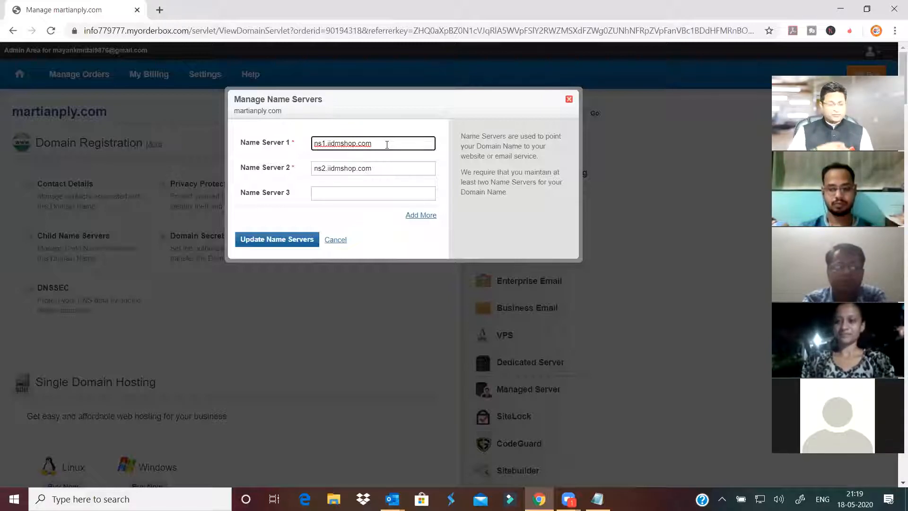
- Select the ns1.iidmshop.com and ns2.iidmshop.com entries, then close the Manage Name Servers dialog
left_click_drag(387, 144, 242, 155)
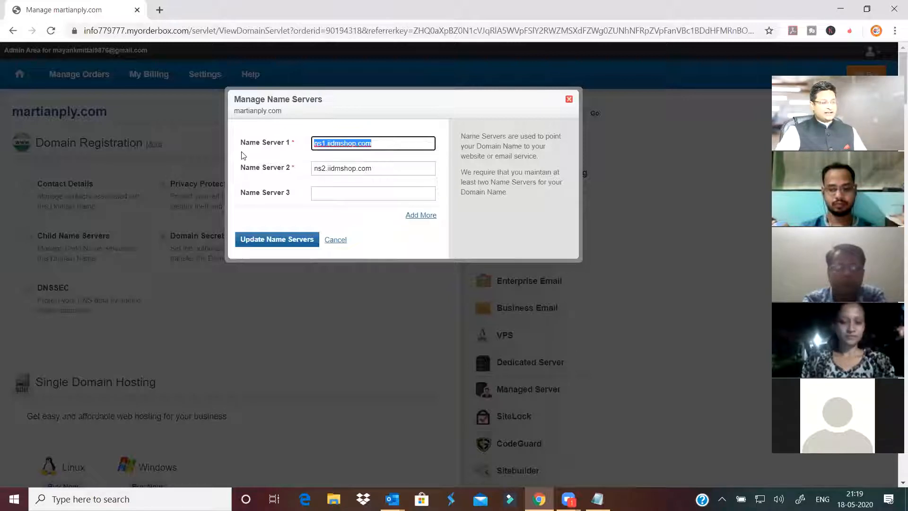
left_click_drag(387, 169, 240, 186)
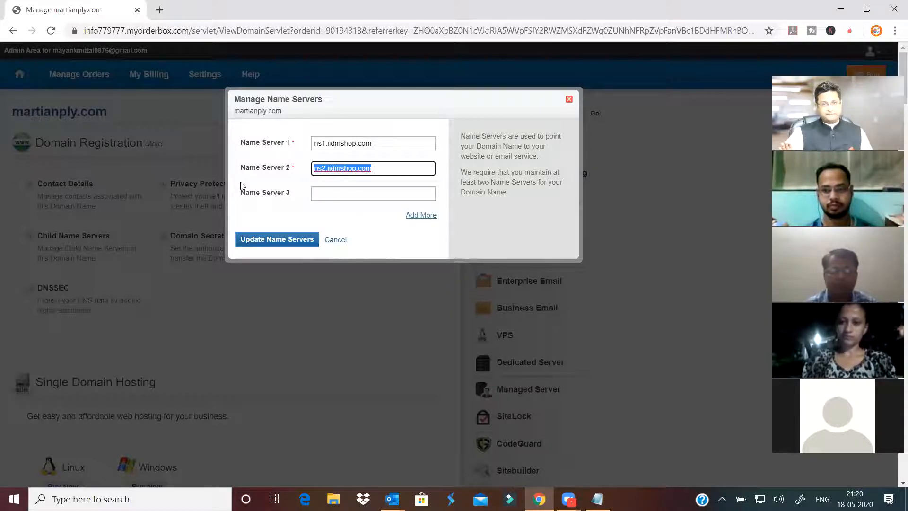
left_click(569, 99)
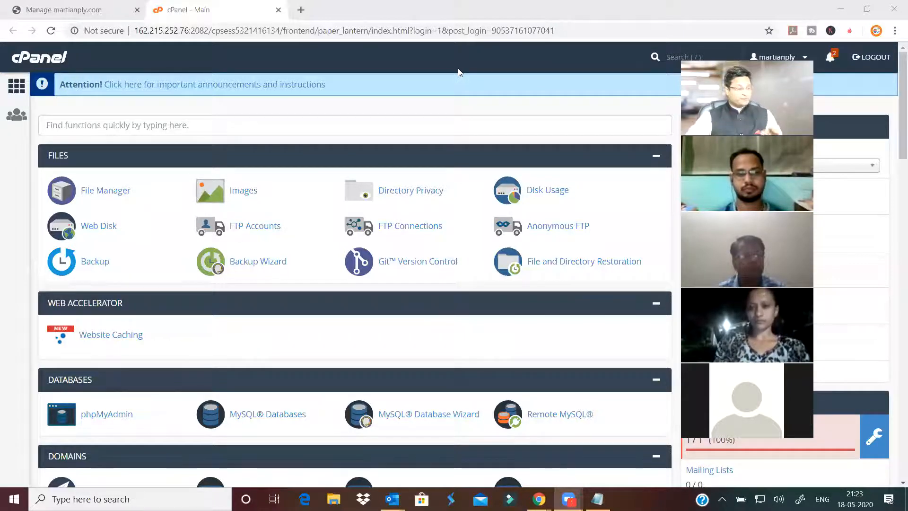
- Scroll through the cPanel home page sections and back up to Files
scroll(318, 183, "down", 4)
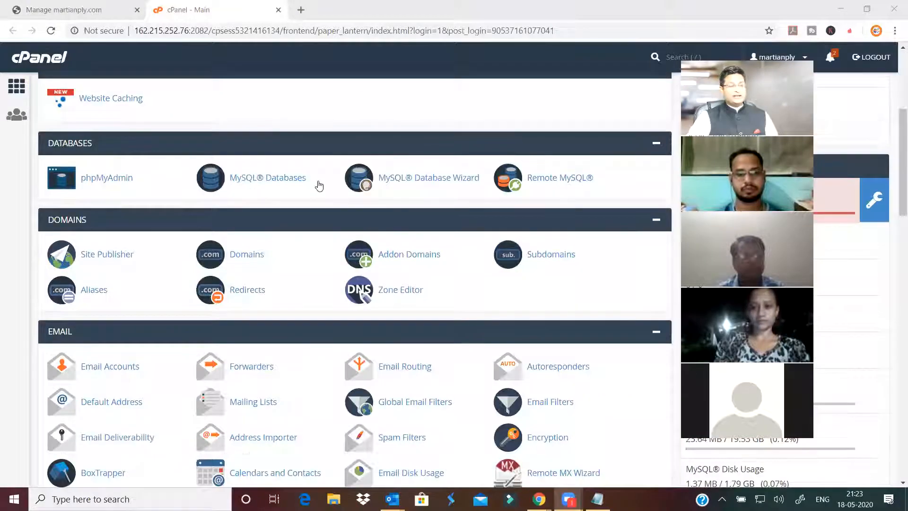
scroll(331, 184, "up", 4)
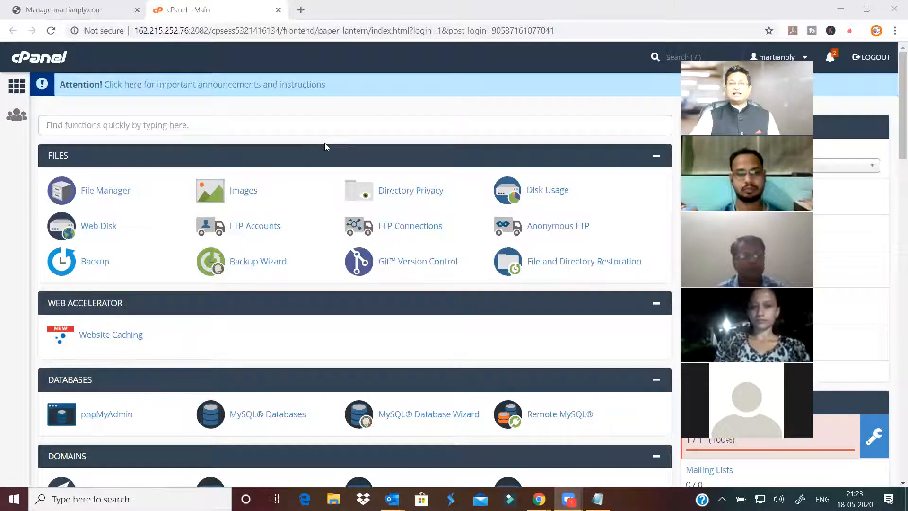
- Open File Manager in a new tab, look over the public_html files, and return to cPanel home
left_click(110, 195)
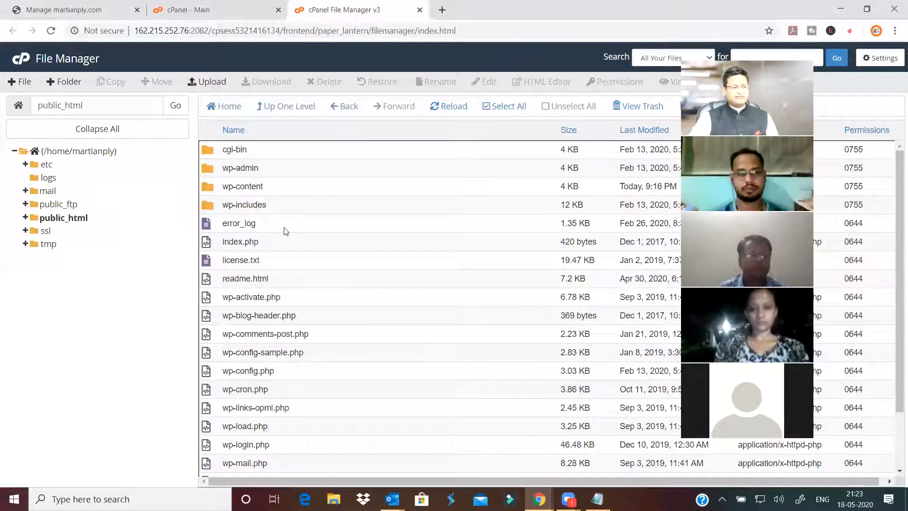
scroll(286, 230, "down", 2)
scroll(286, 230, "up", 2)
scroll(290, 265, "down", 2)
scroll(291, 269, "up", 1)
scroll(285, 241, "up", 2)
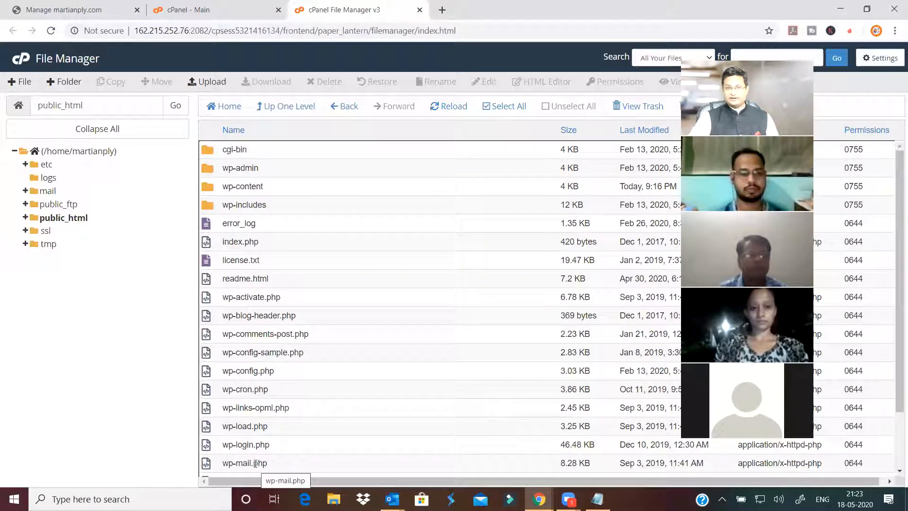
left_click(215, 15)
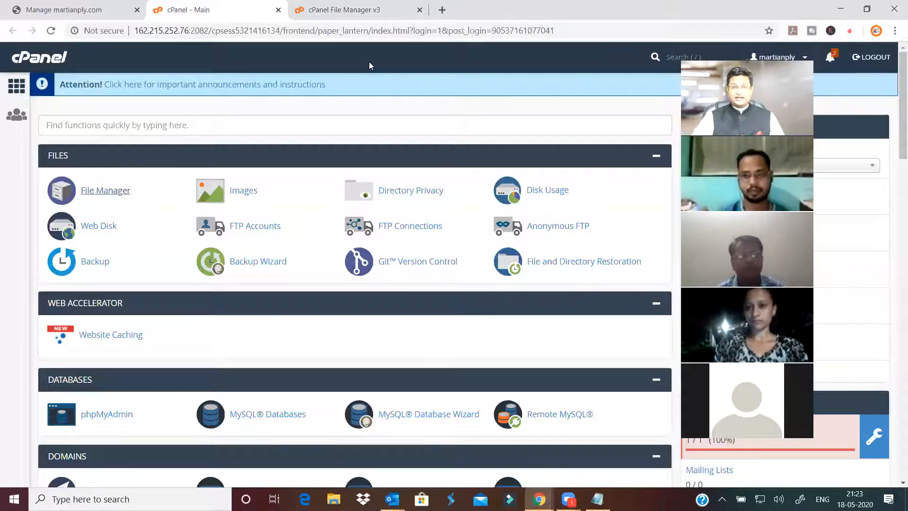
- Reopen File Manager at /home/martianply and select the public_html folder
left_click(101, 194)
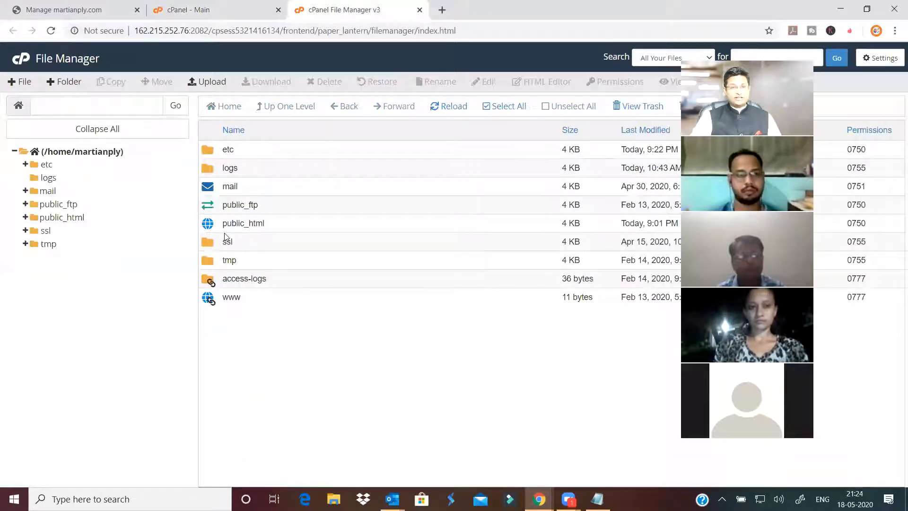
left_click(243, 224)
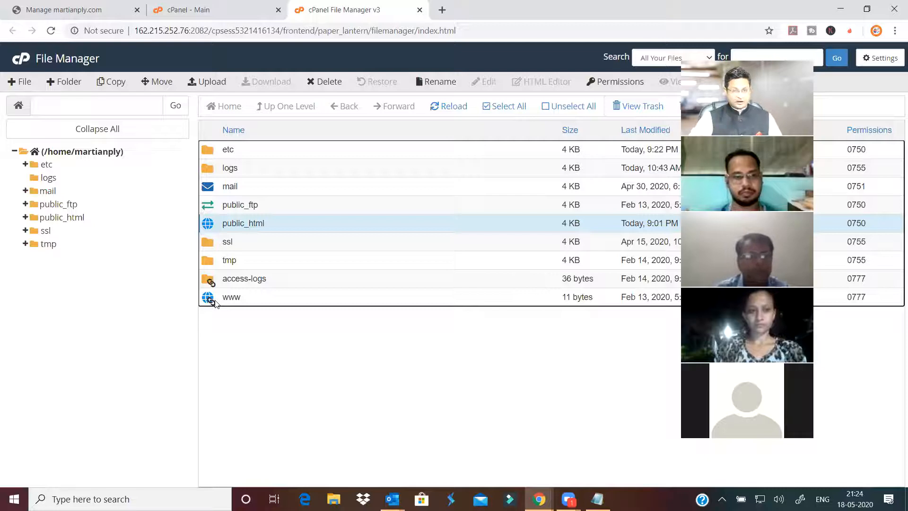
- Open public_html, scroll through its WordPress files, and select index.php
double_click(209, 224)
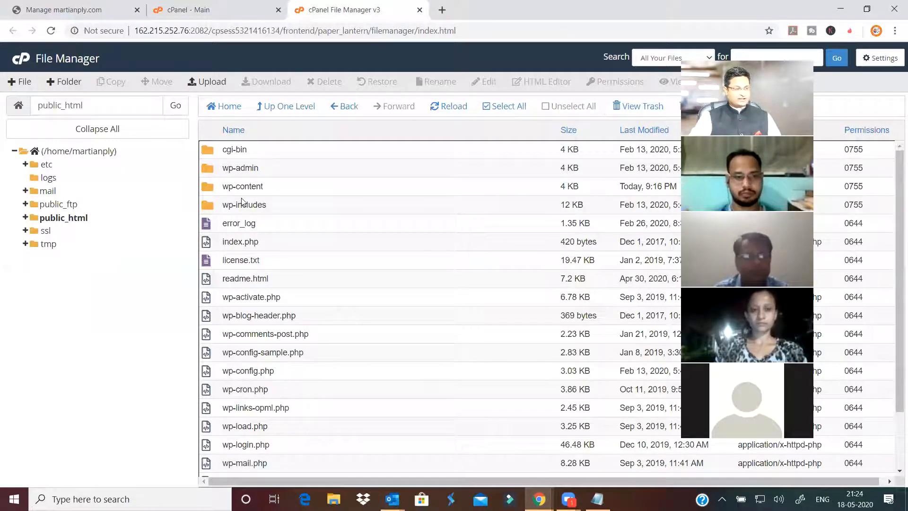
scroll(243, 338, "down", 2)
scroll(259, 312, "up", 2)
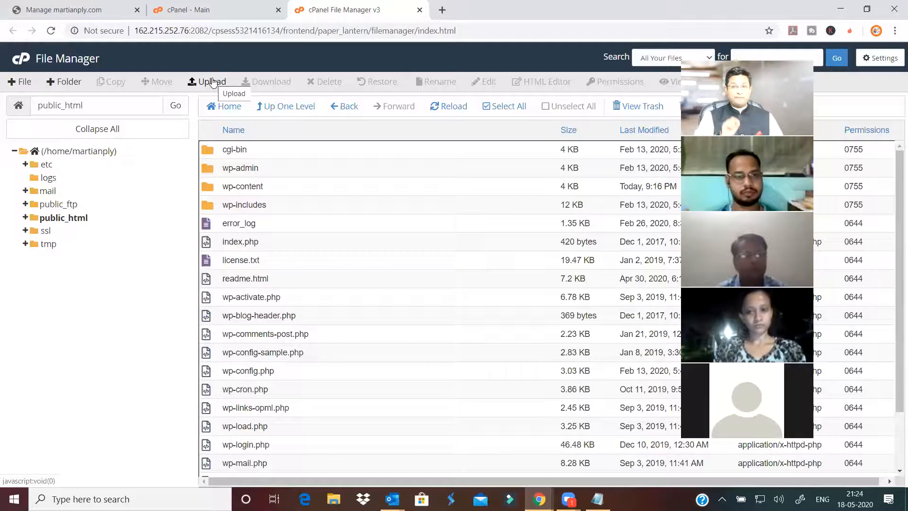
scroll(283, 265, "down", 2)
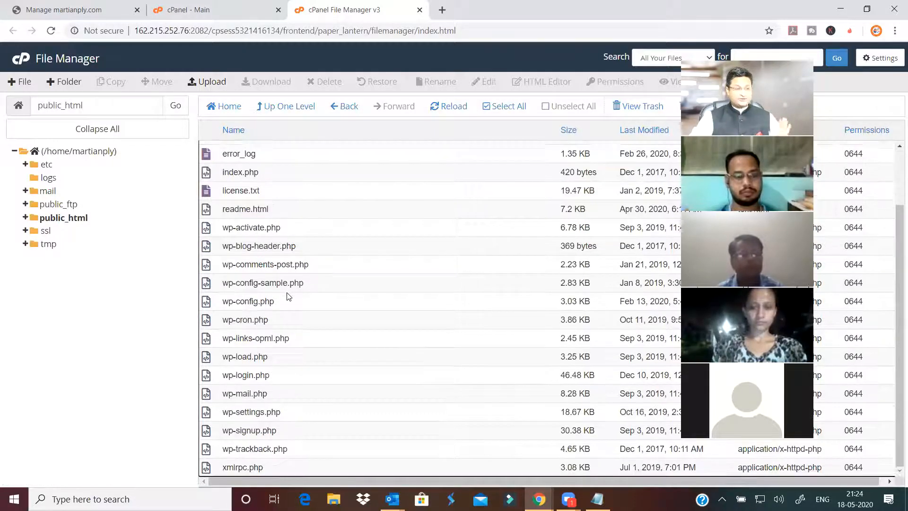
scroll(288, 296, "up", 2)
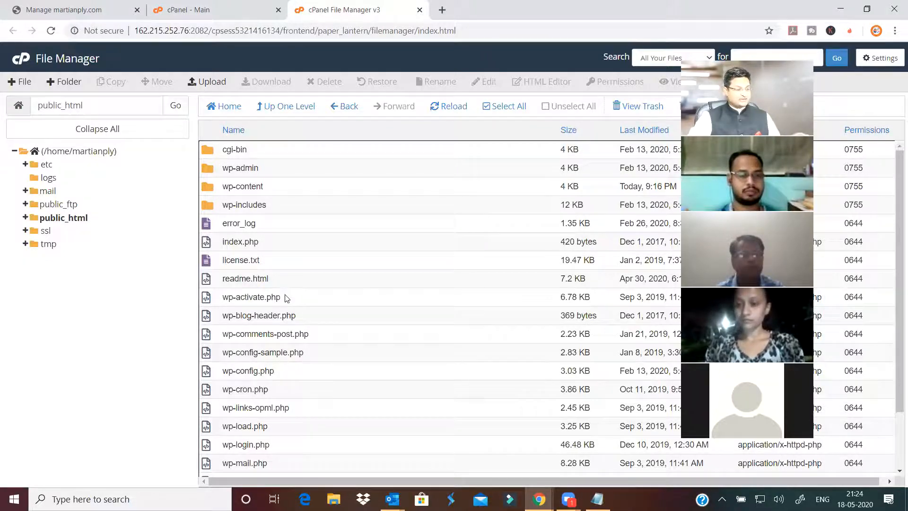
scroll(287, 298, "down", 3)
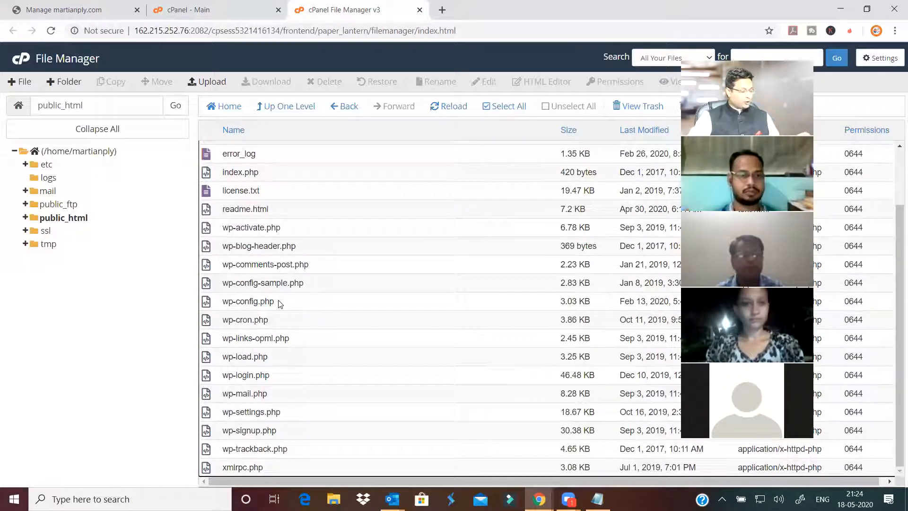
scroll(252, 395, "up", 3)
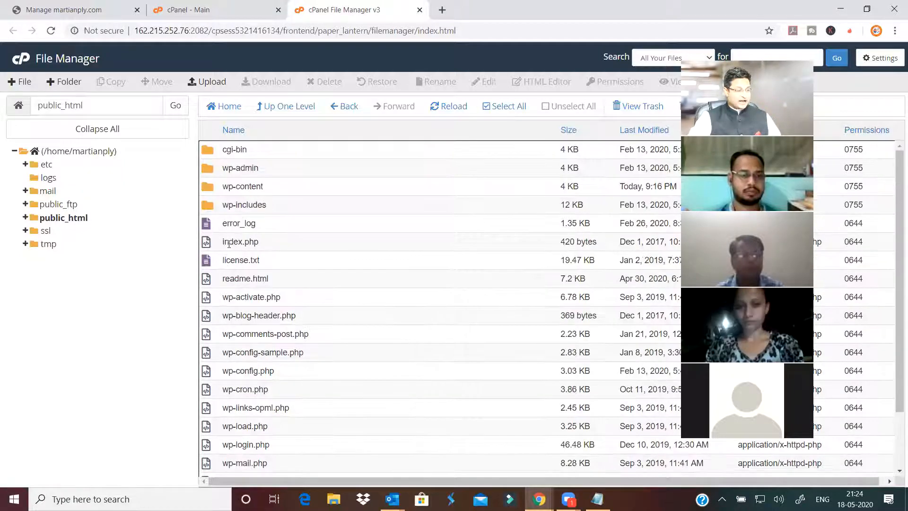
left_click(236, 245)
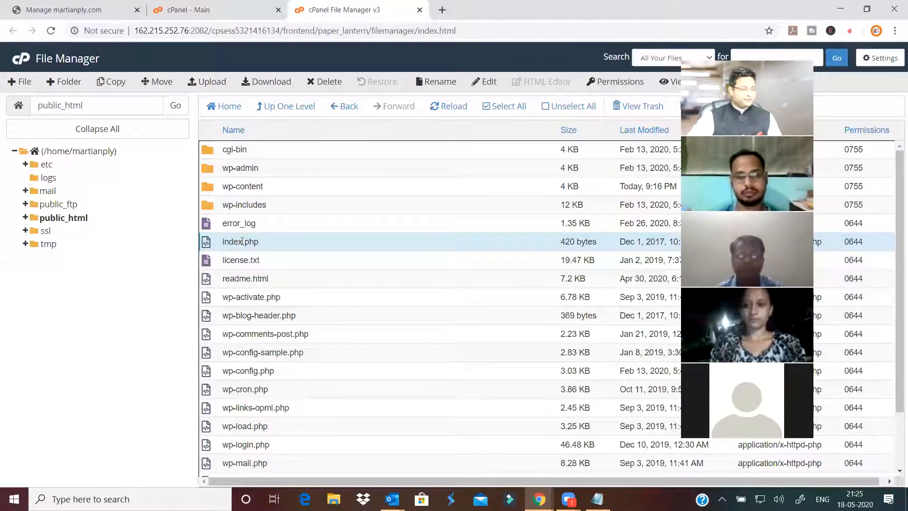
- Return to the cPanel home tab and go to Email Accounts in the Email section
left_click(192, 11)
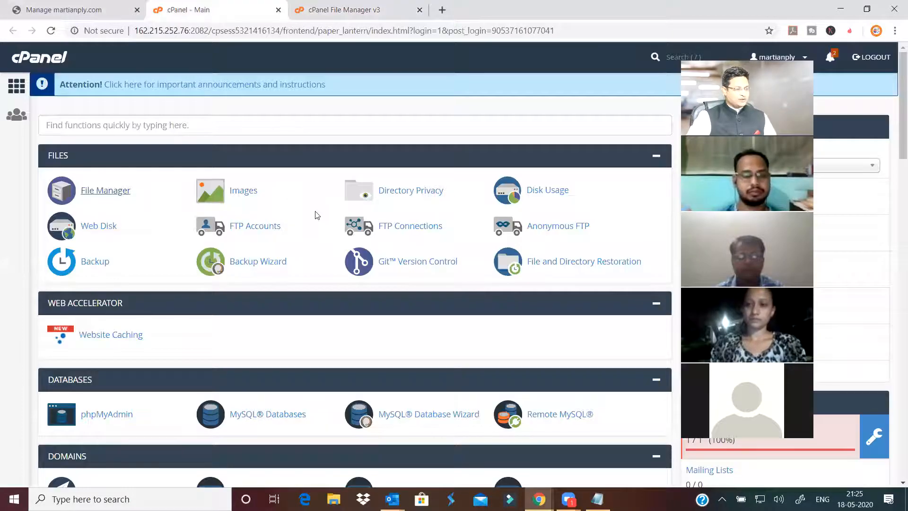
scroll(314, 216, "down", 4)
scroll(142, 222, "down", 3)
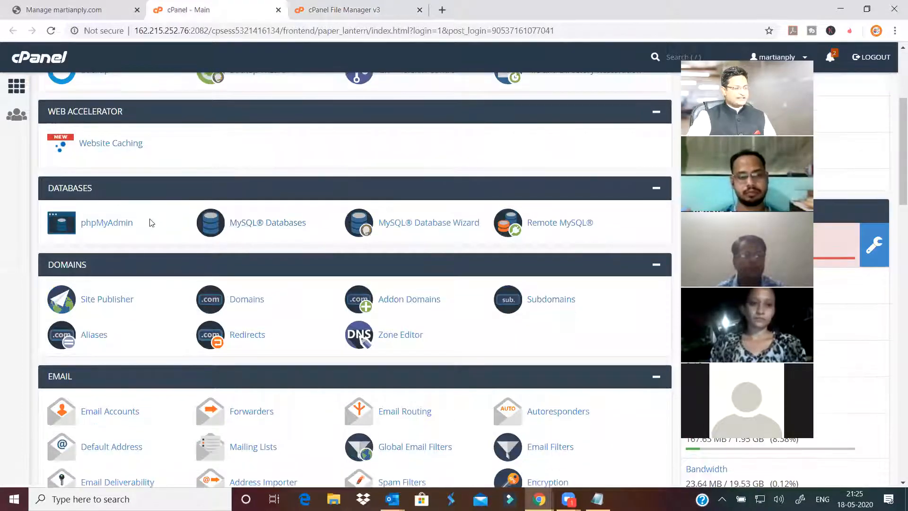
left_click(117, 252)
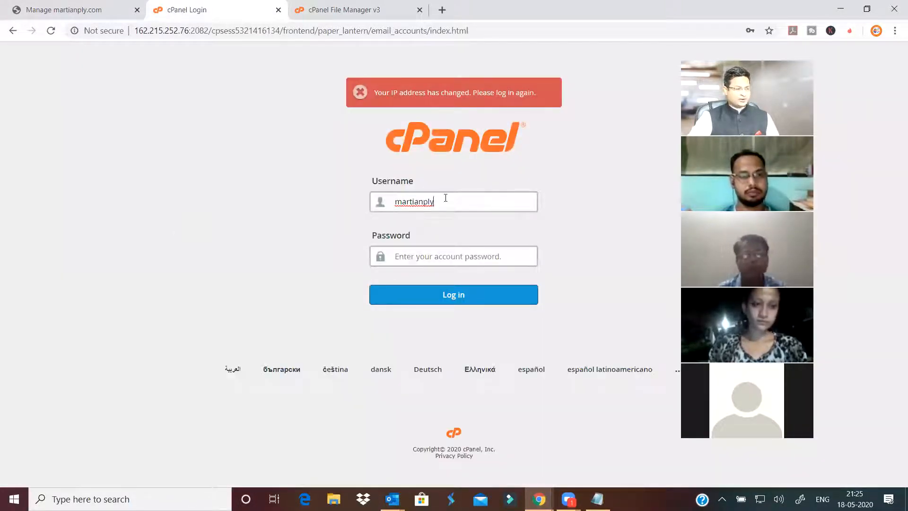
- Enter the hosting account password on the cPanel login page and log in
left_click(451, 257)
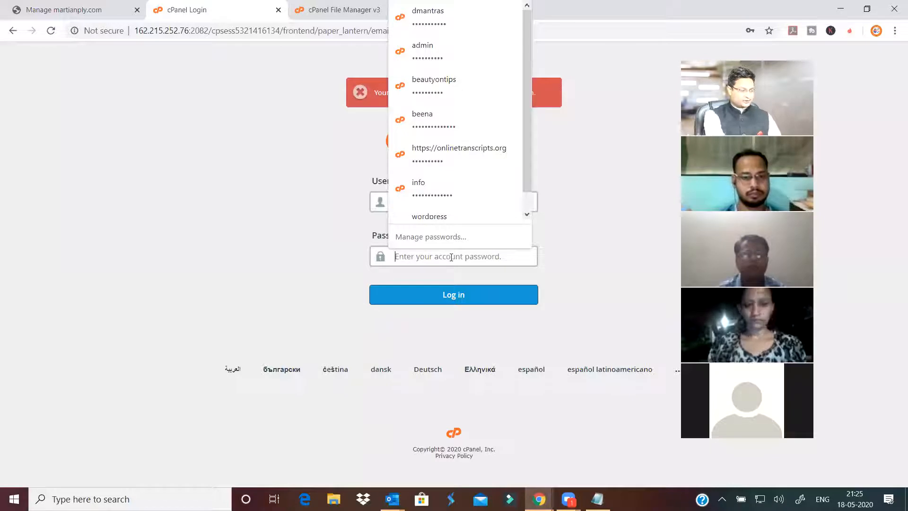
type("••••••")
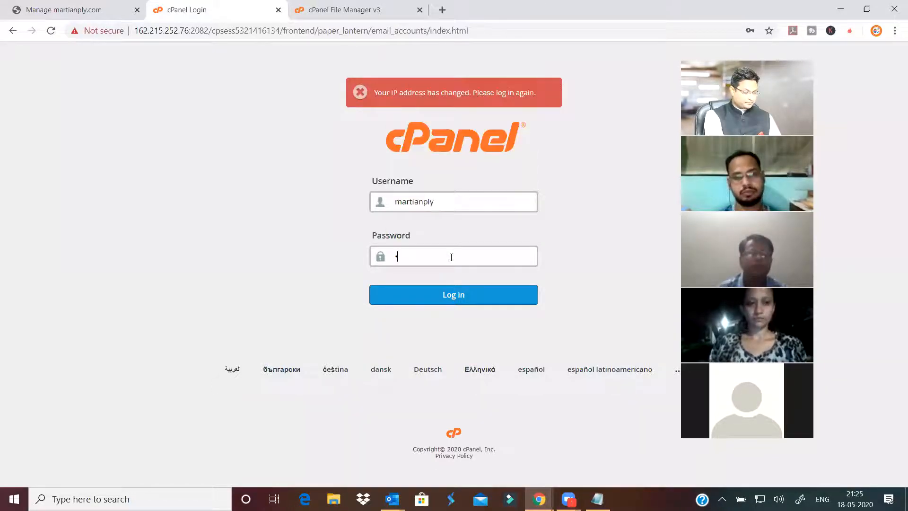
type("•••••")
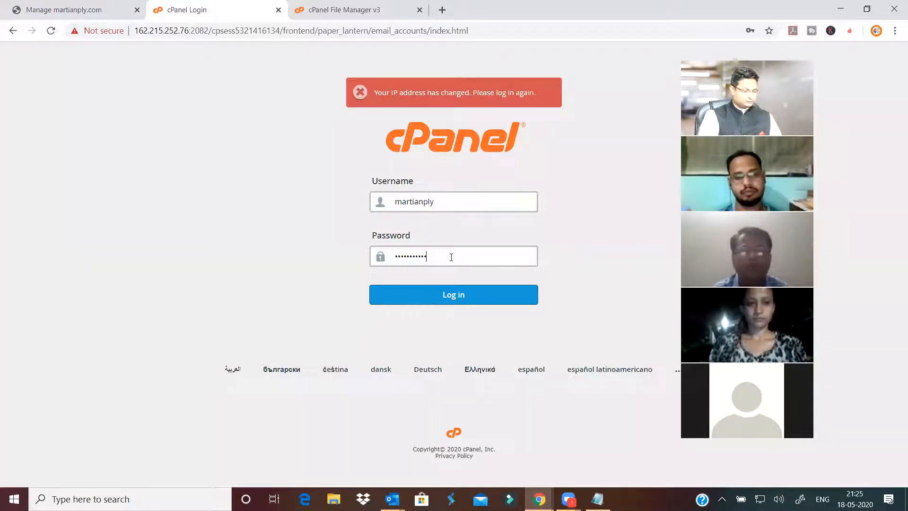
left_click(496, 293)
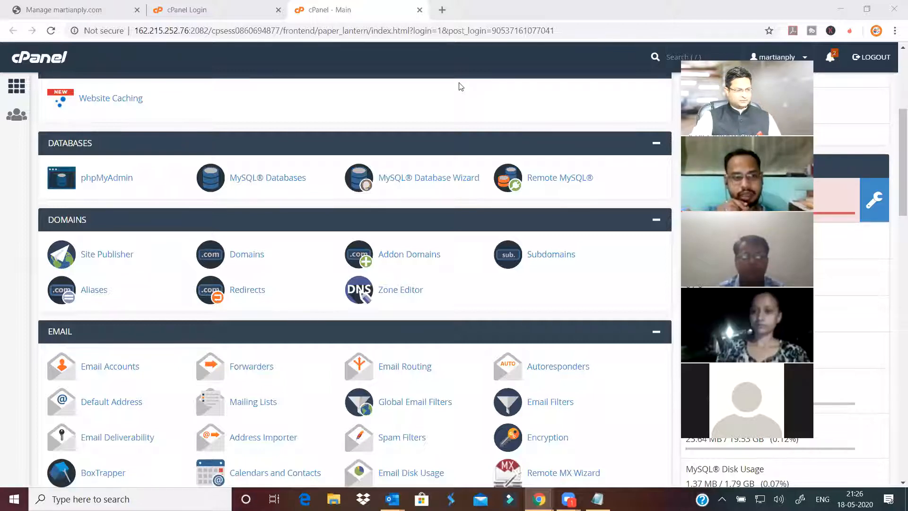
- Open Email Accounts and start a new email address for martianply.com
scroll(298, 190, "down", 2)
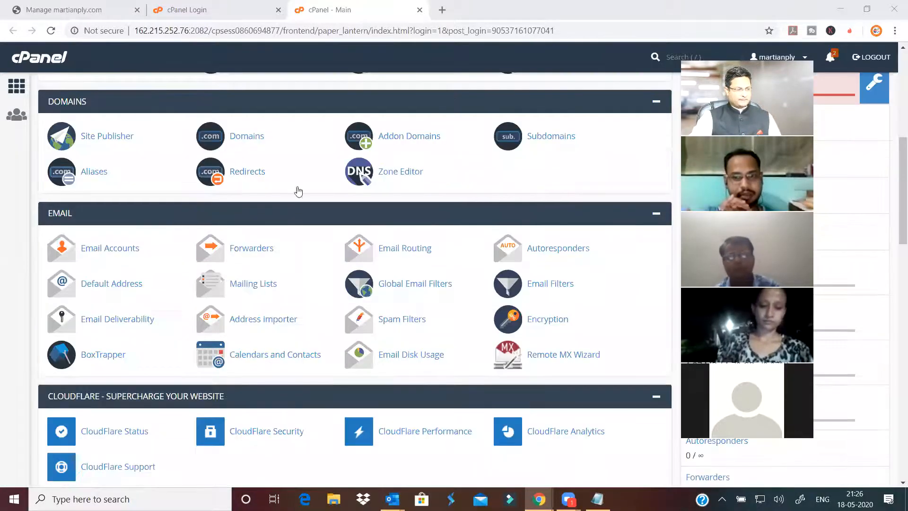
left_click(116, 250)
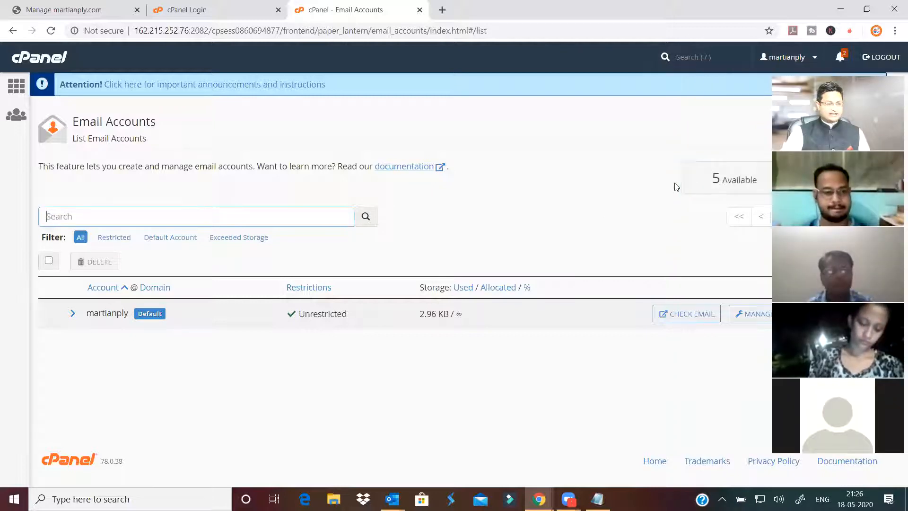
left_click(845, 261)
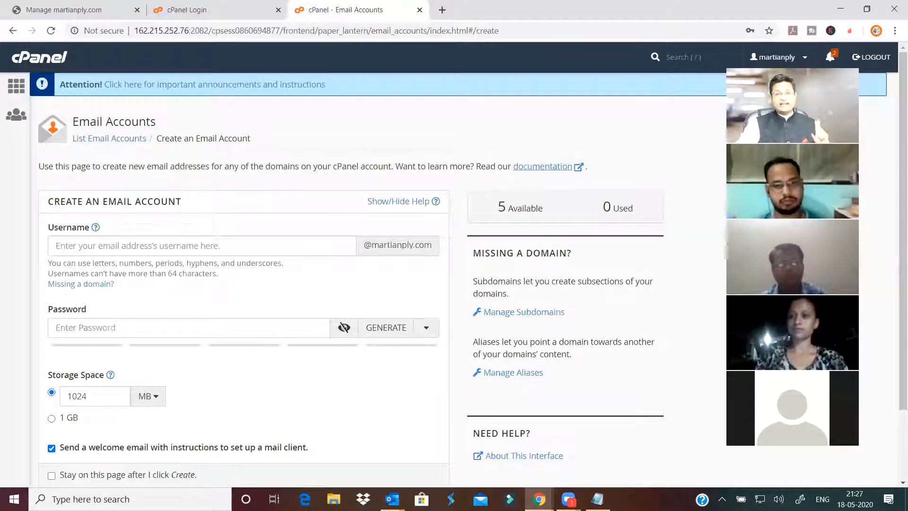
- Create the 'info' mailbox on martianply.com with a strong password and 1 GB storage
left_click(301, 245)
left_click(346, 280)
left_click(168, 332)
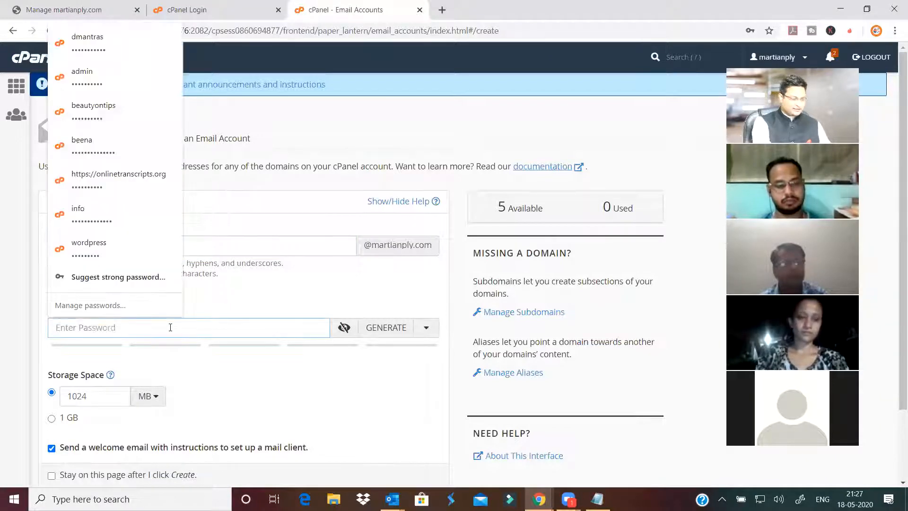
type("12345678")
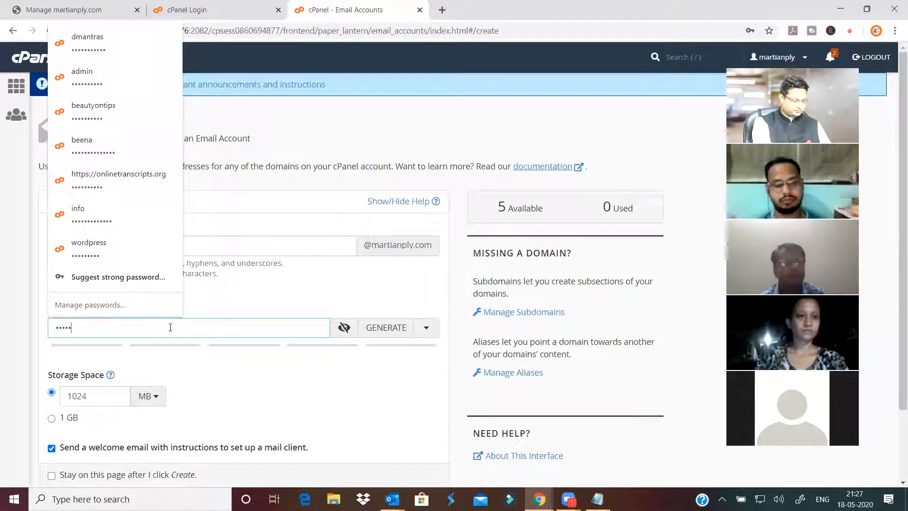
type("•••")
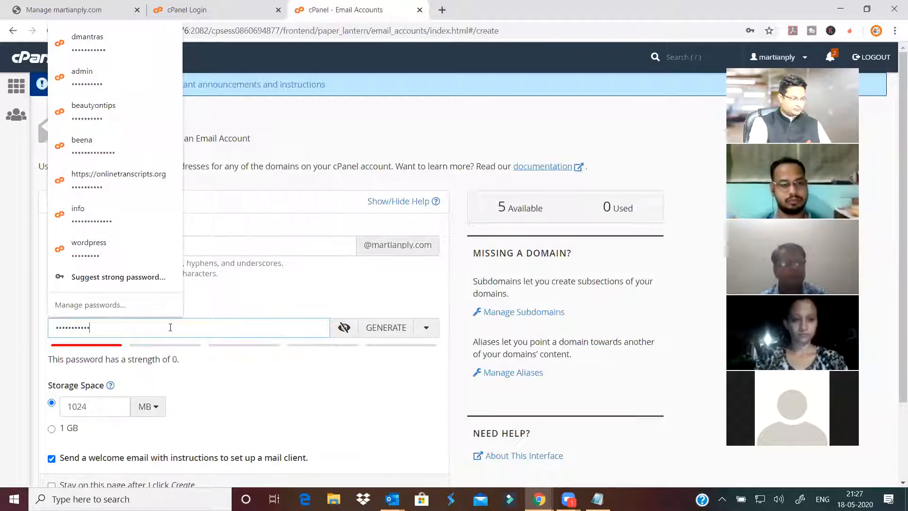
left_click(299, 397)
scroll(276, 377, "down", 2)
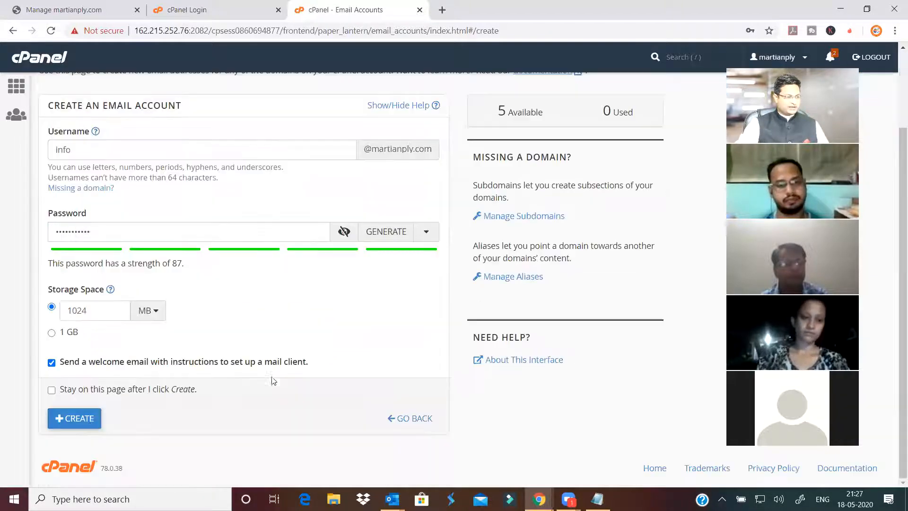
left_click(93, 420)
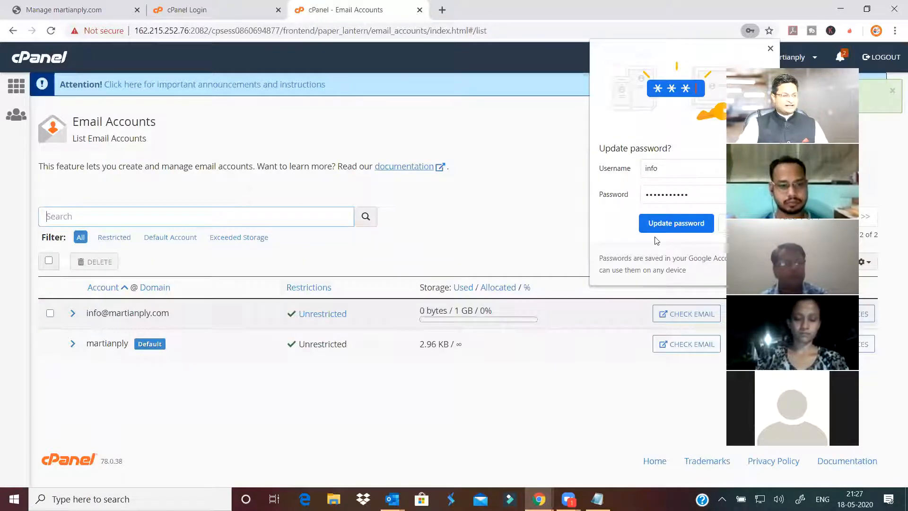
- Dismiss the password prompt, open a blank new tab and copy the martianply domain name
left_click(677, 223)
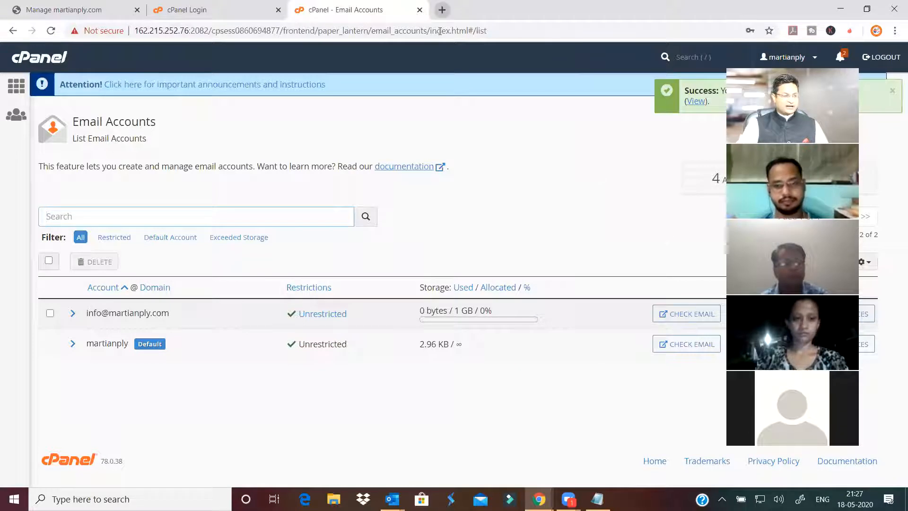
left_click(443, 9)
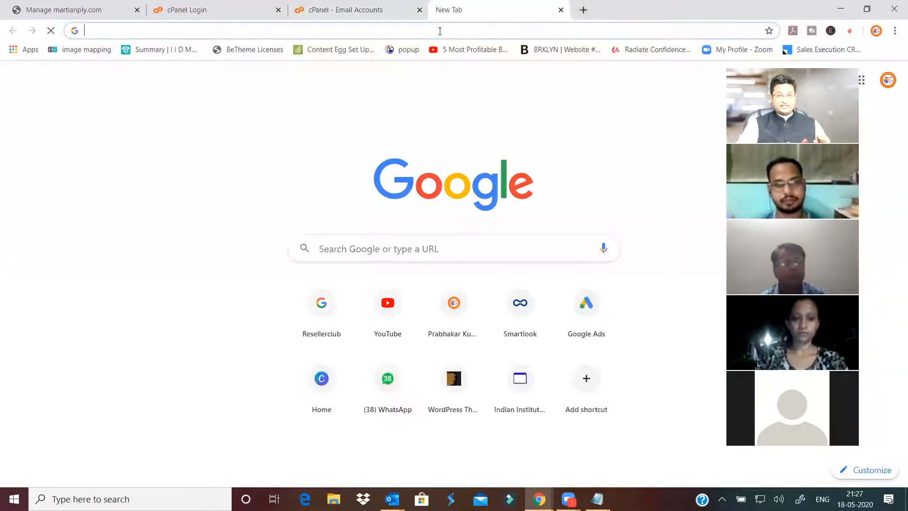
left_click(363, 11)
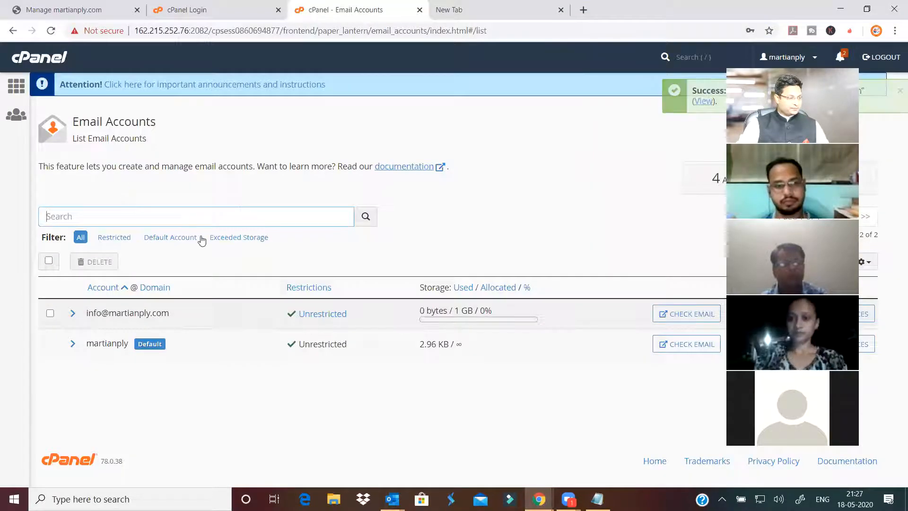
double_click(132, 312)
key("ctrl+c")
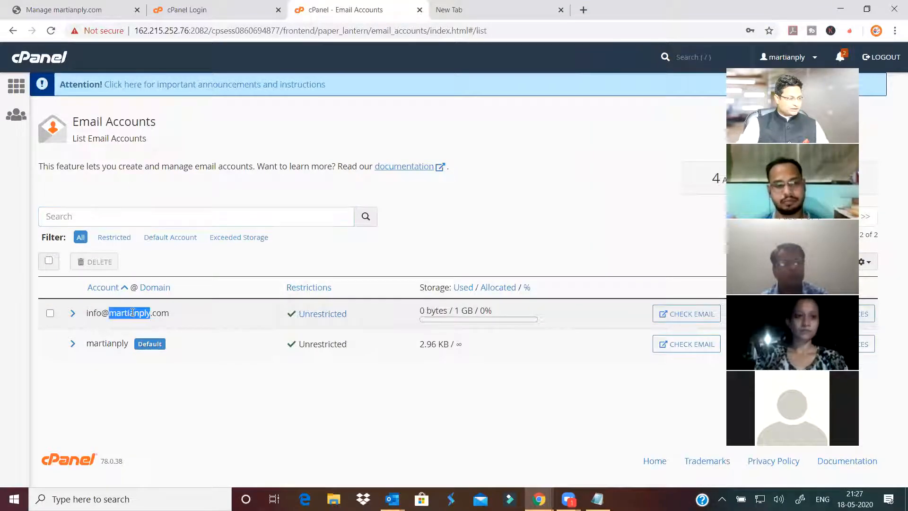
left_click(472, 18)
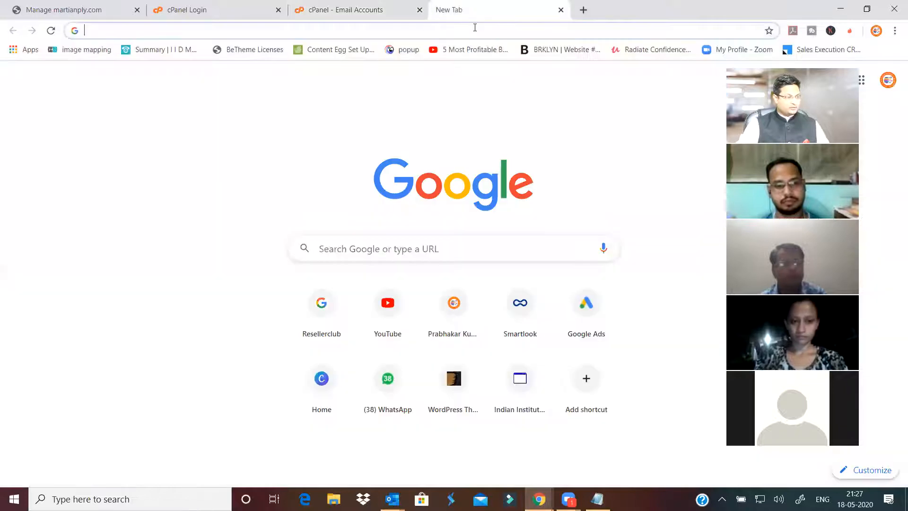
- Go to webmail.martianply.com in the new tab
key("ctrl+v")
type(".com")
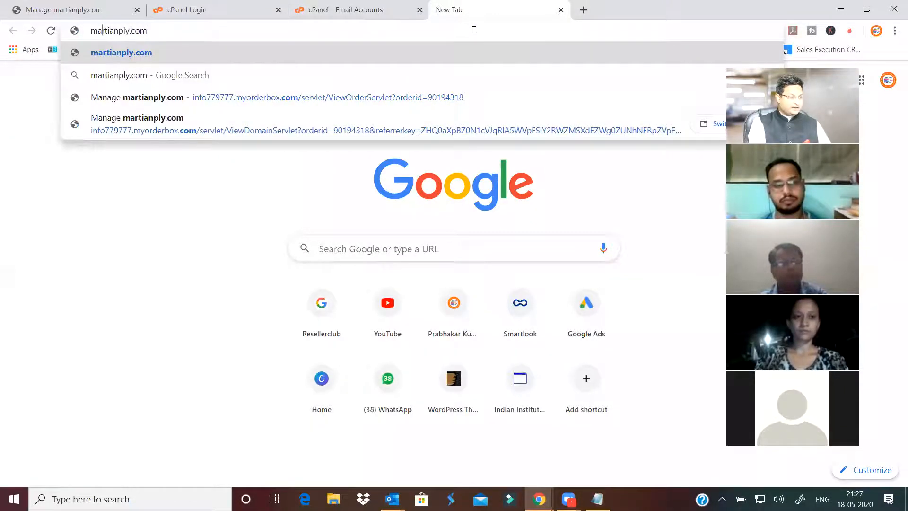
key("Home")
type("web")
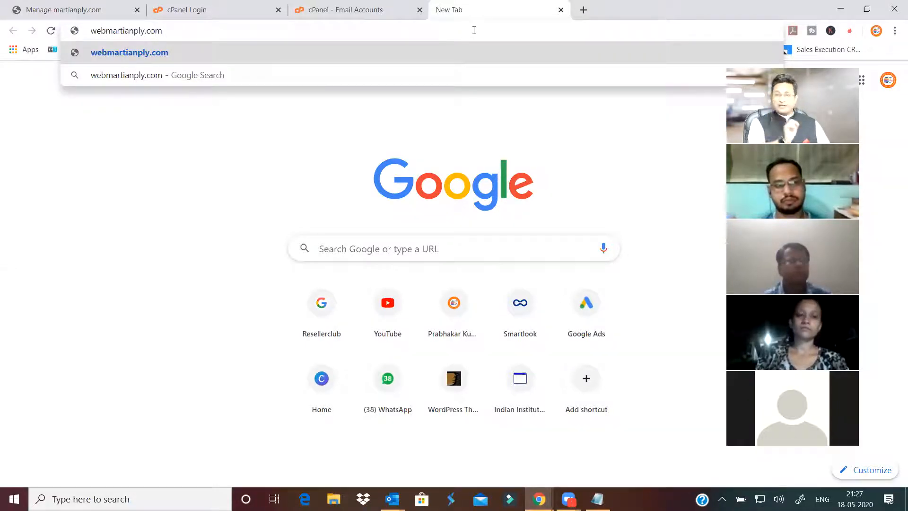
type("mail")
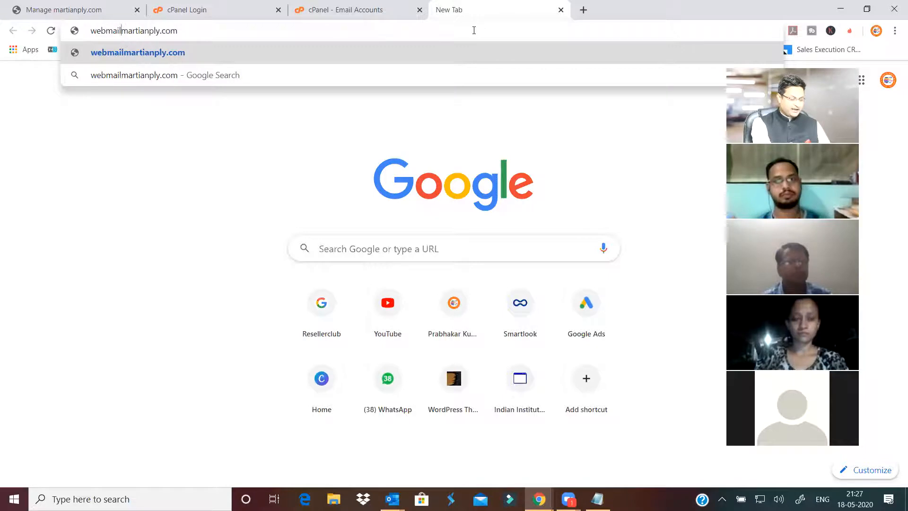
type(".")
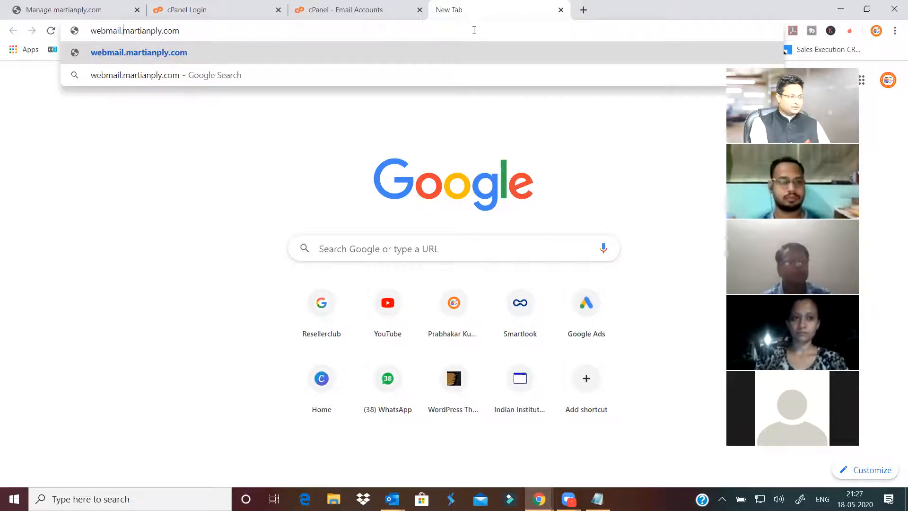
key("Return")
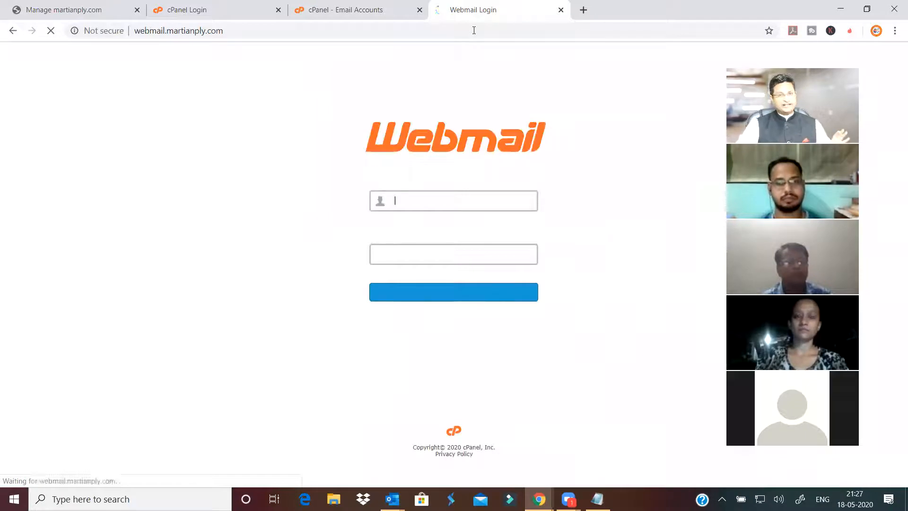
- Enter the info mailbox's email address and password on the Webmail login form
left_click(442, 204)
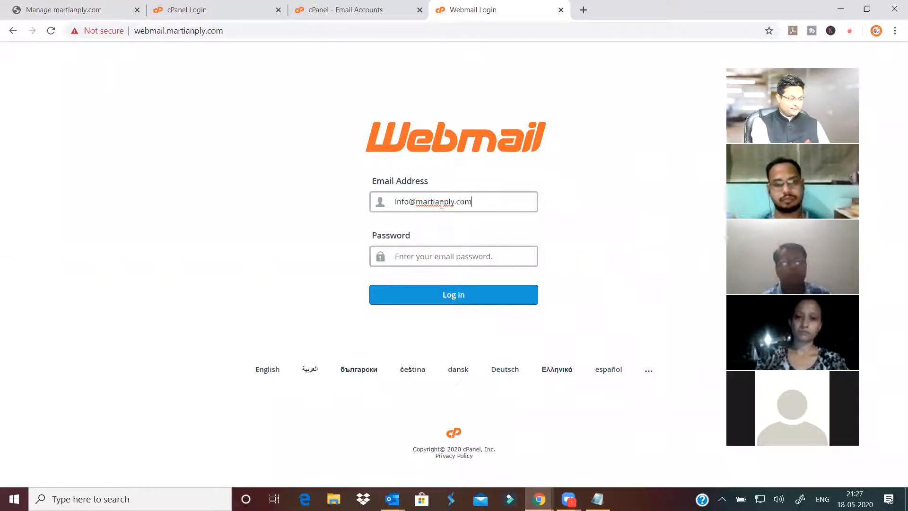
key("Tab")
type("•••••••")
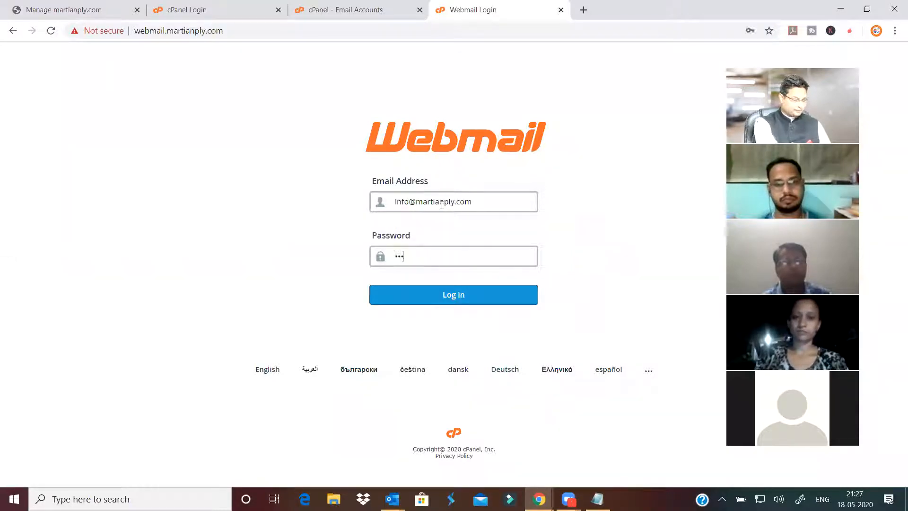
type("•")
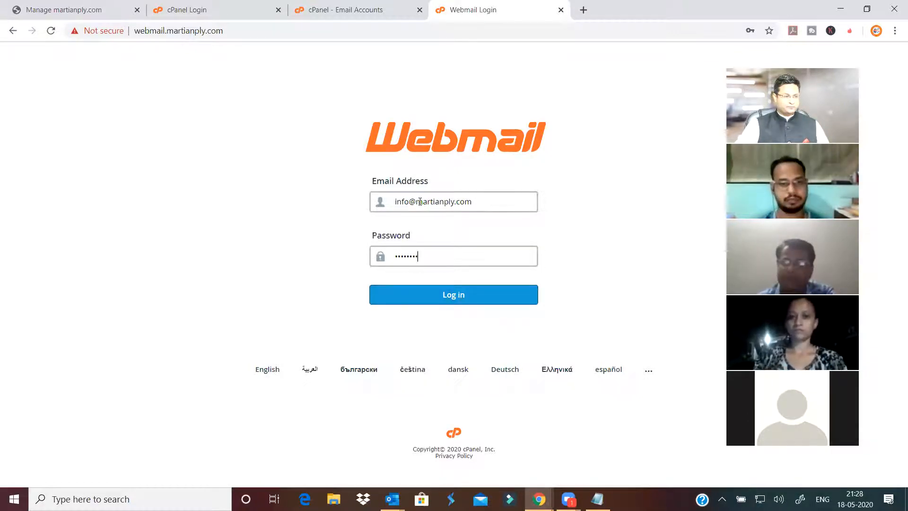
left_click_drag(417, 202, 516, 199)
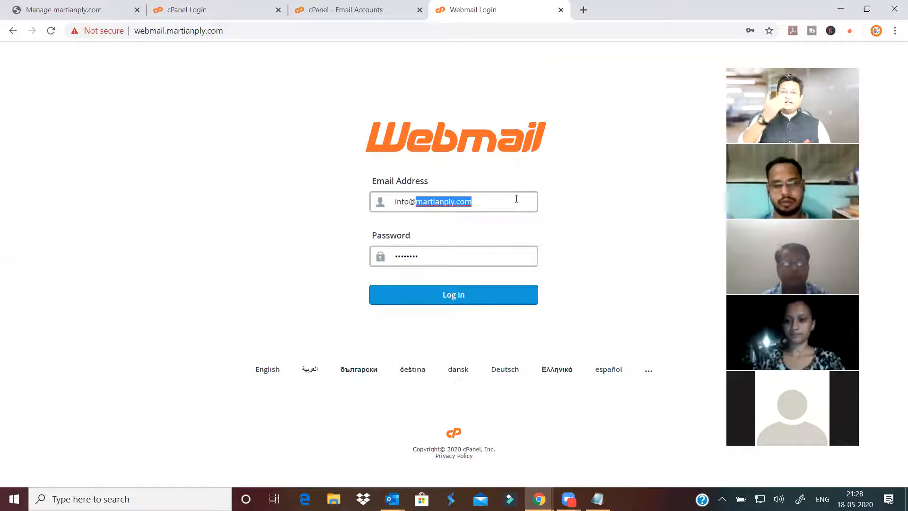
- Re-enter the rejected mailbox password and sign in to Webmail
left_click(463, 295)
left_click(479, 202)
left_click(442, 257)
key("ctrl+a")
type("••••")
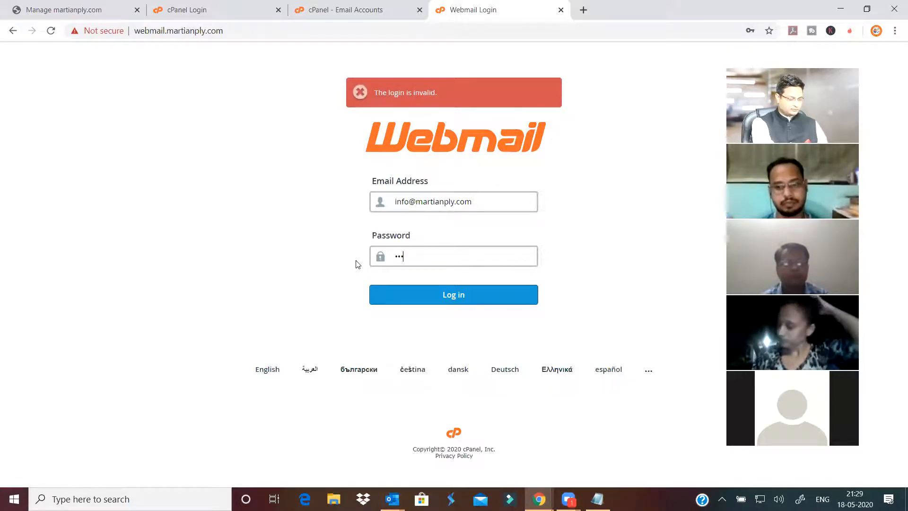
type("••••")
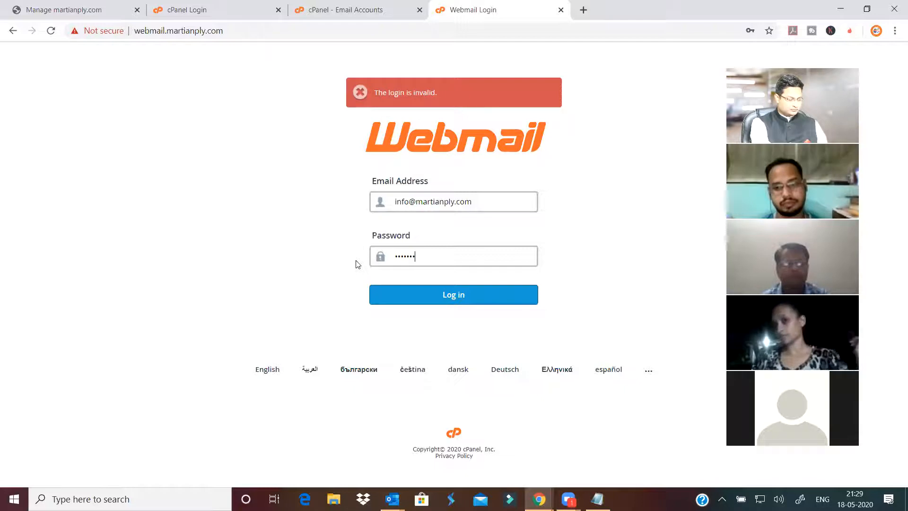
type("•••")
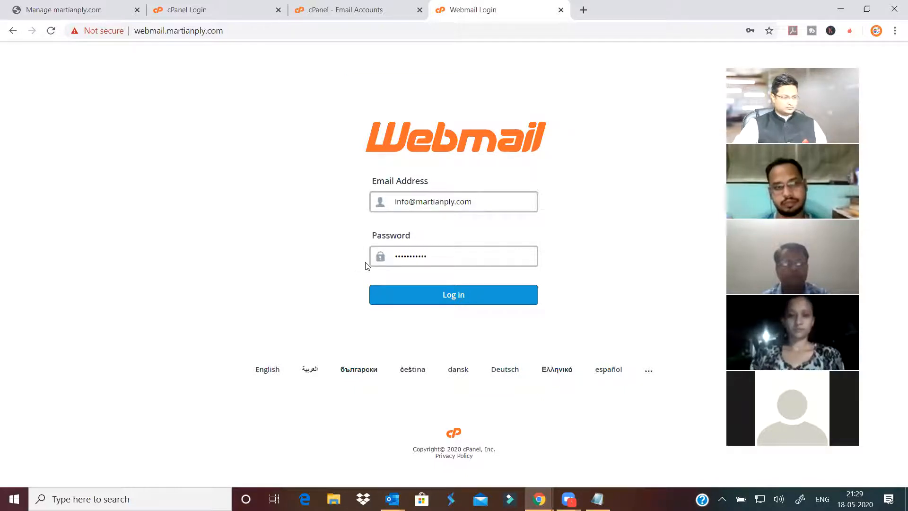
left_click(509, 287)
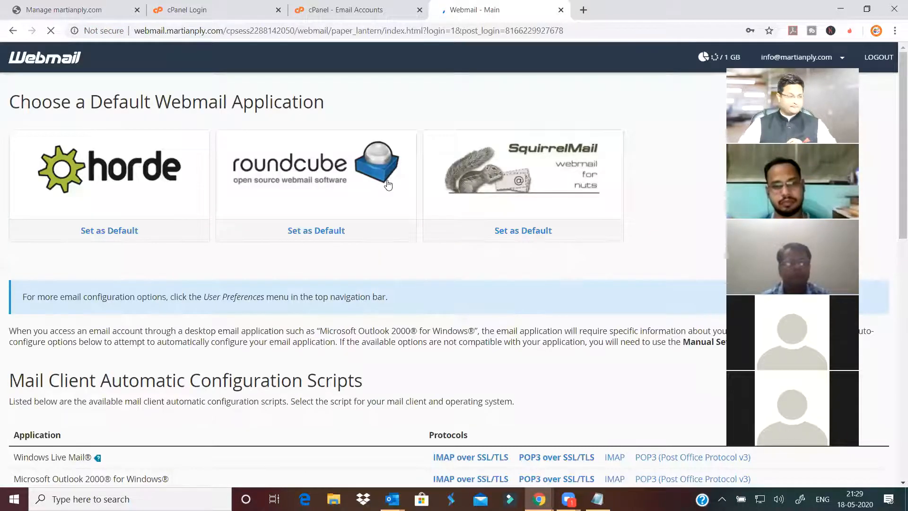
- Save the Webmail login in Chrome and open the mailbox in Roundcube
left_click(706, 222)
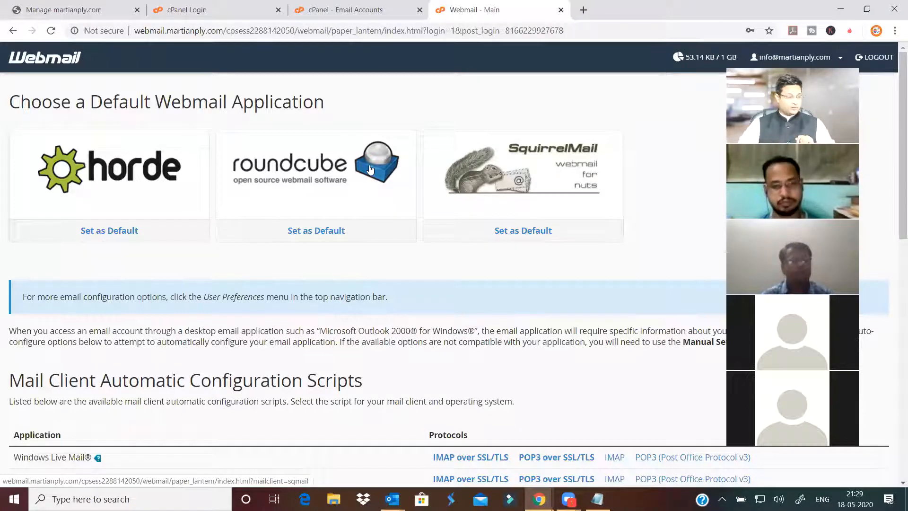
left_click(310, 231)
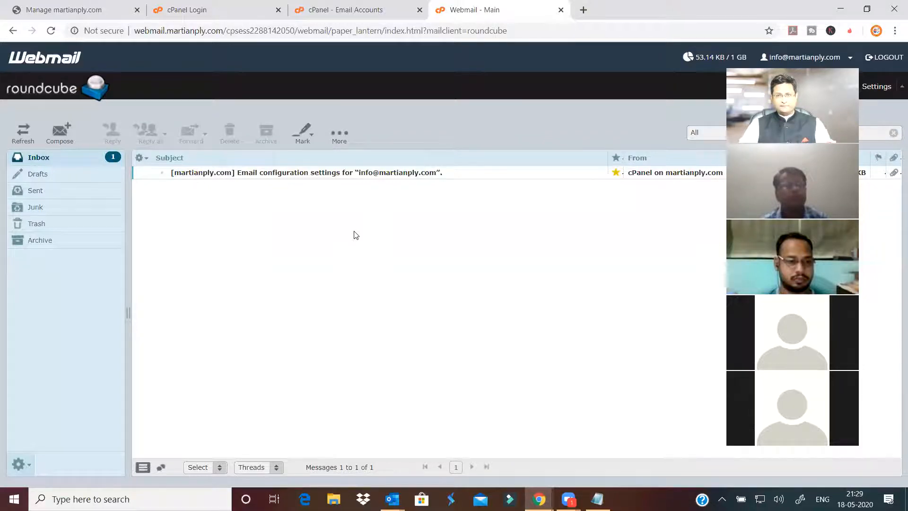
- Read the cPanel email configuration message, then return to the Inbox list
double_click(339, 173)
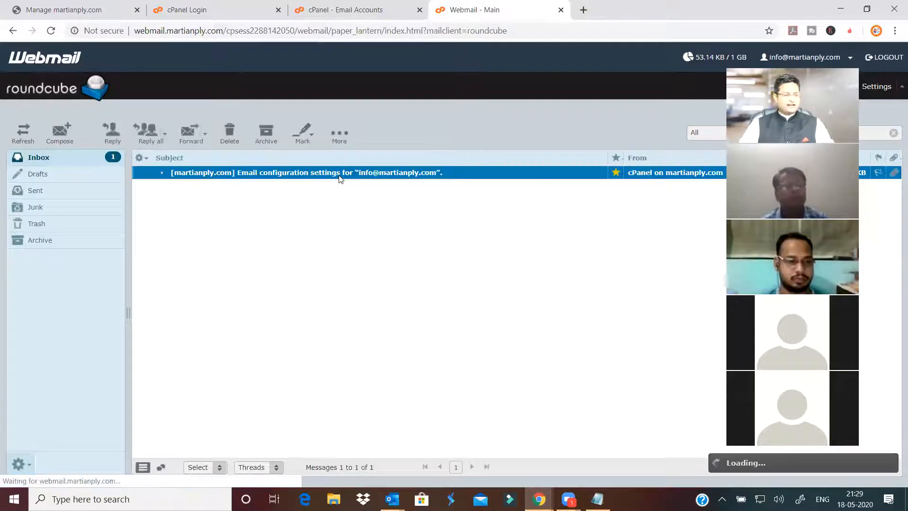
scroll(396, 286, "down", 5)
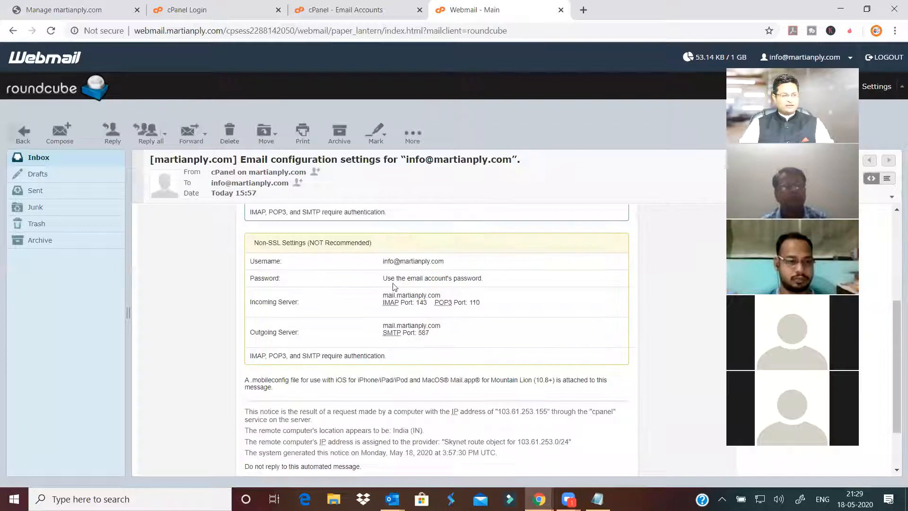
scroll(397, 289, "up", 5)
scroll(402, 293, "down", 5)
scroll(405, 297, "up", 5)
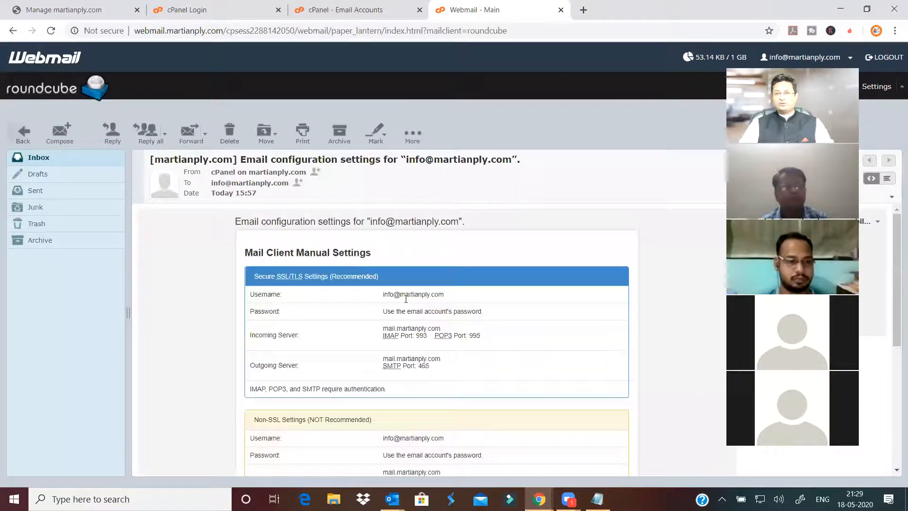
left_click(60, 157)
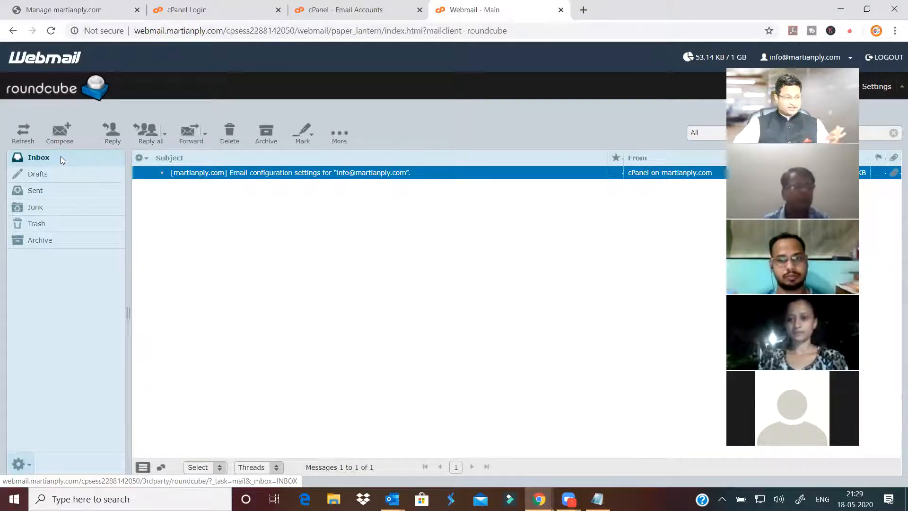
- Switch back through the cPanel tabs to the Email Accounts list
left_click(218, 13)
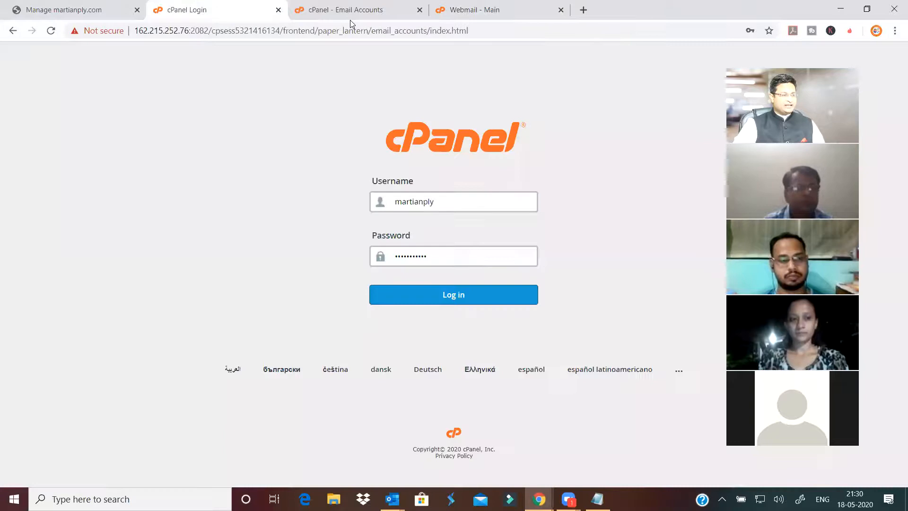
left_click(350, 13)
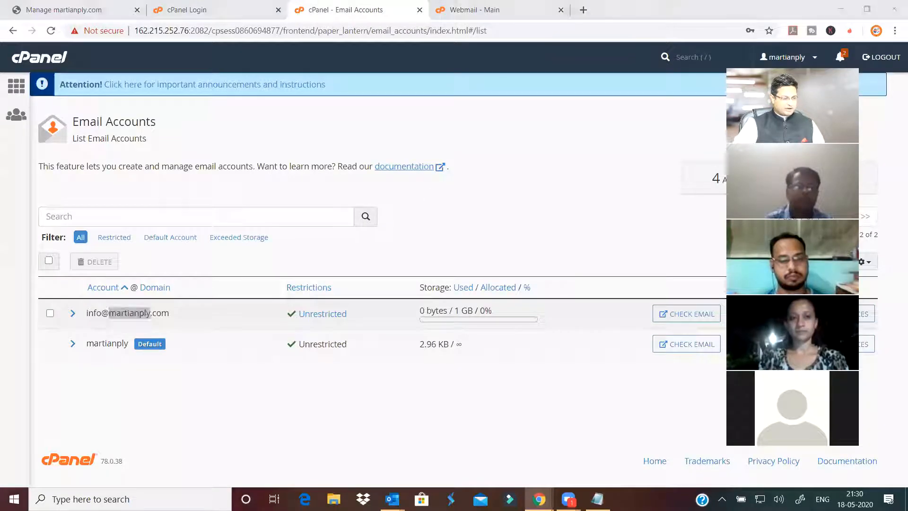
mouse_move(539, 499)
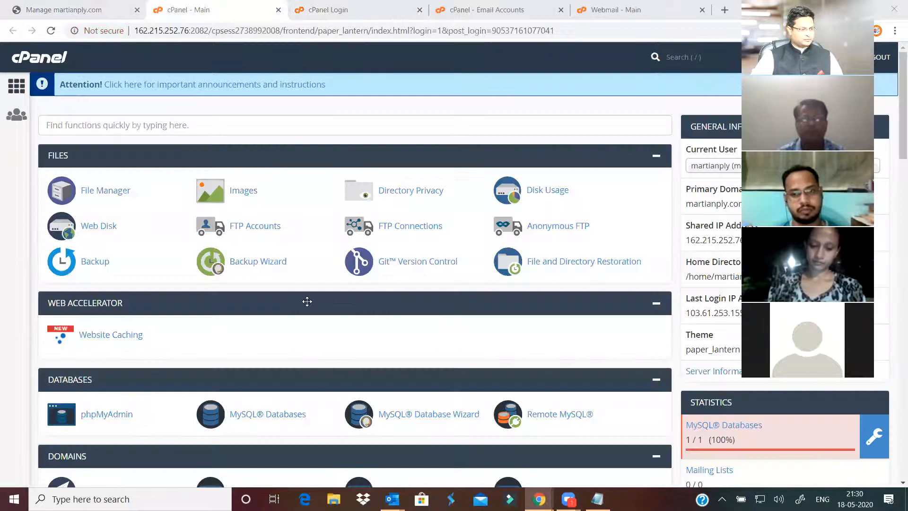
- Scroll the cPanel home page down to the Software section with Softaculous Apps Installer
scroll(307, 302, "down", 5)
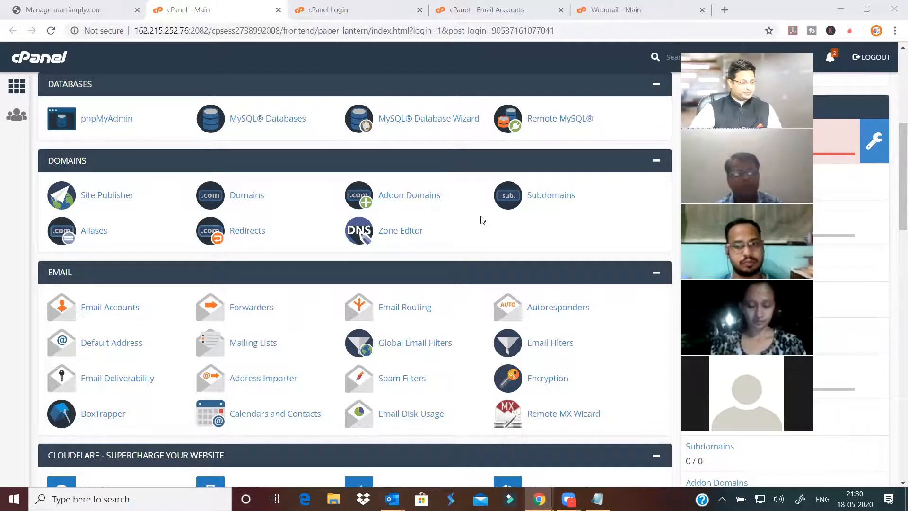
scroll(479, 222, "down", 6)
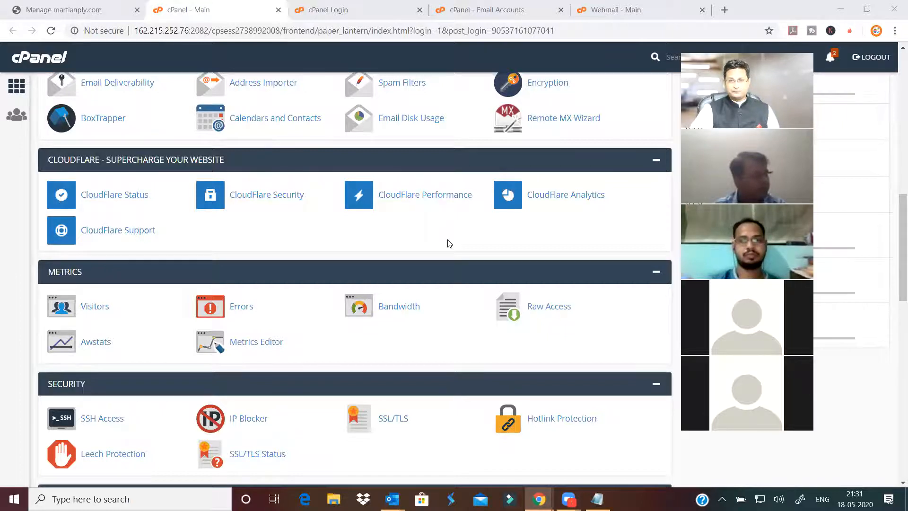
scroll(449, 244, "down", 4)
scroll(449, 244, "down", 5)
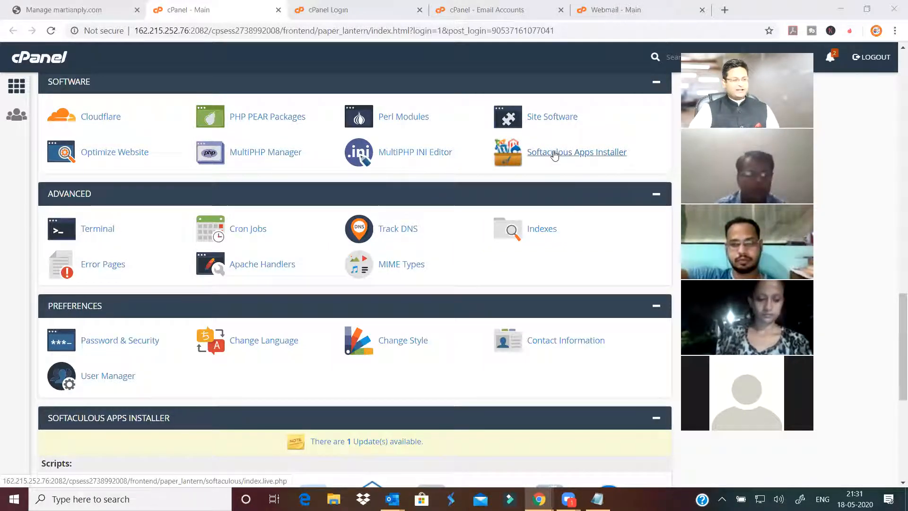
scroll(190, 268, "down", 5)
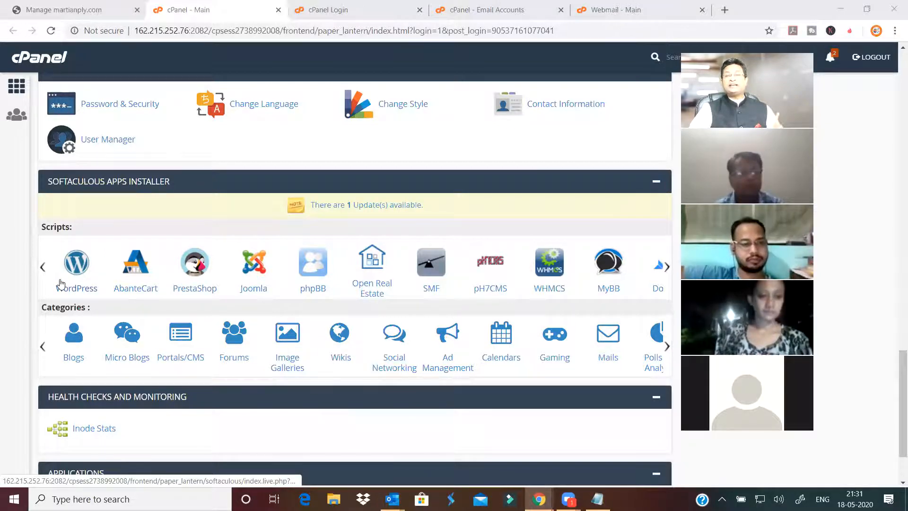
scroll(321, 224, "up", 5)
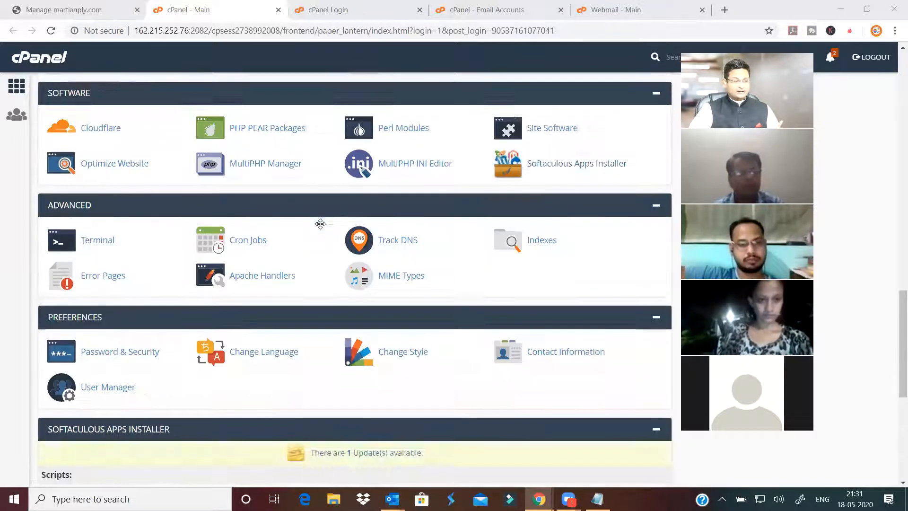
scroll(539, 214, "up", 1)
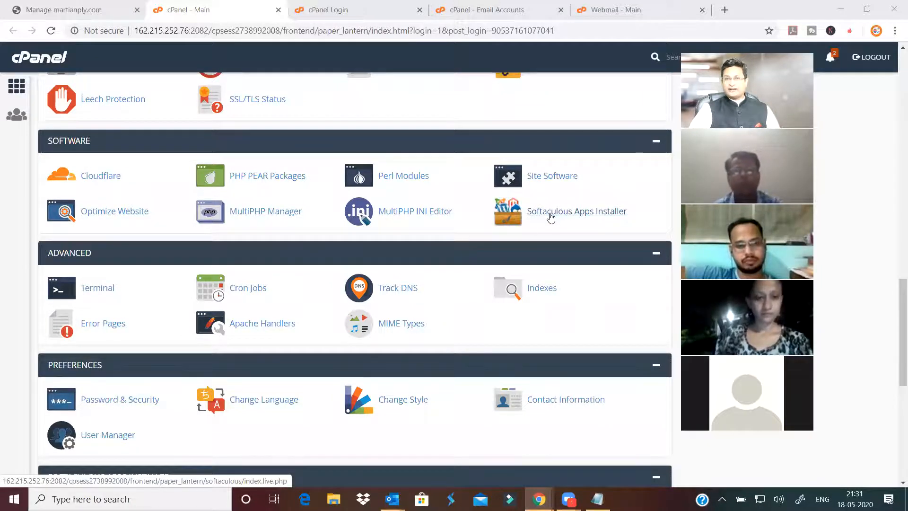
- Reopen Softaculous Apps Installer, log in again, and scroll to the Software section
left_click(551, 216)
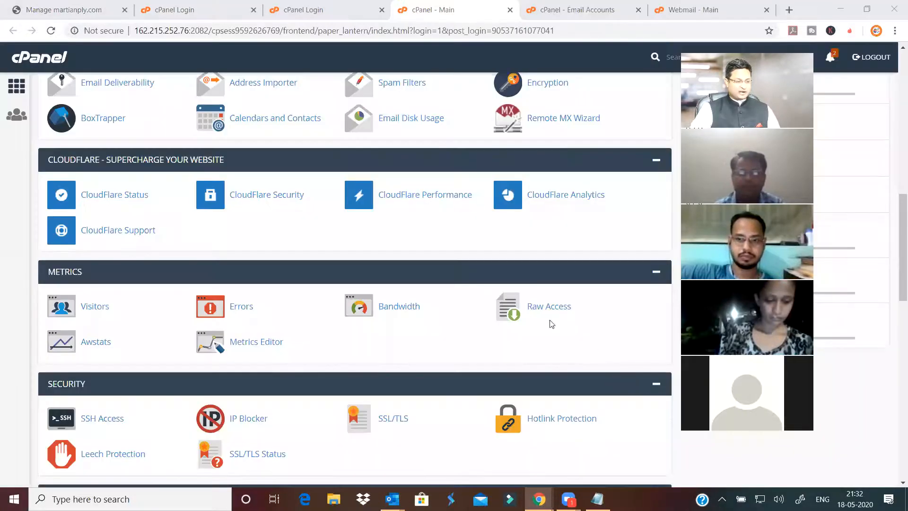
scroll(549, 322, "down", 6)
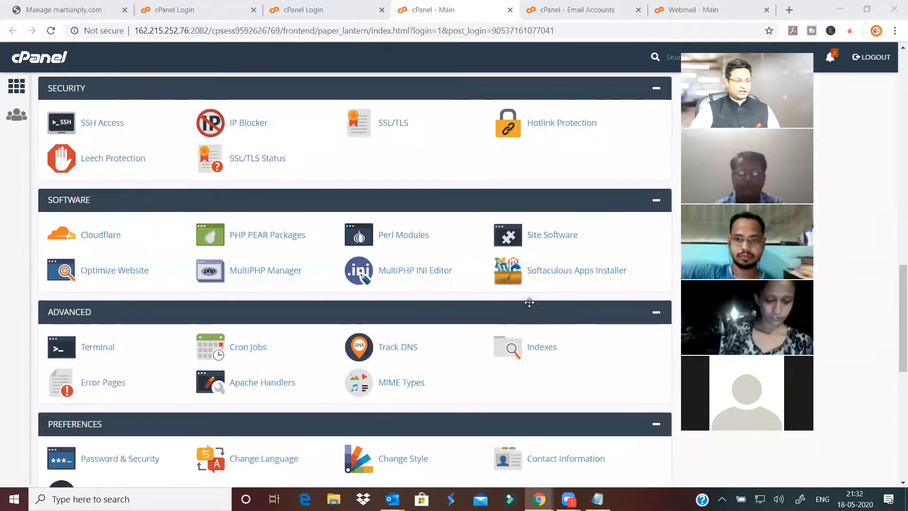
scroll(126, 406, "down", 6)
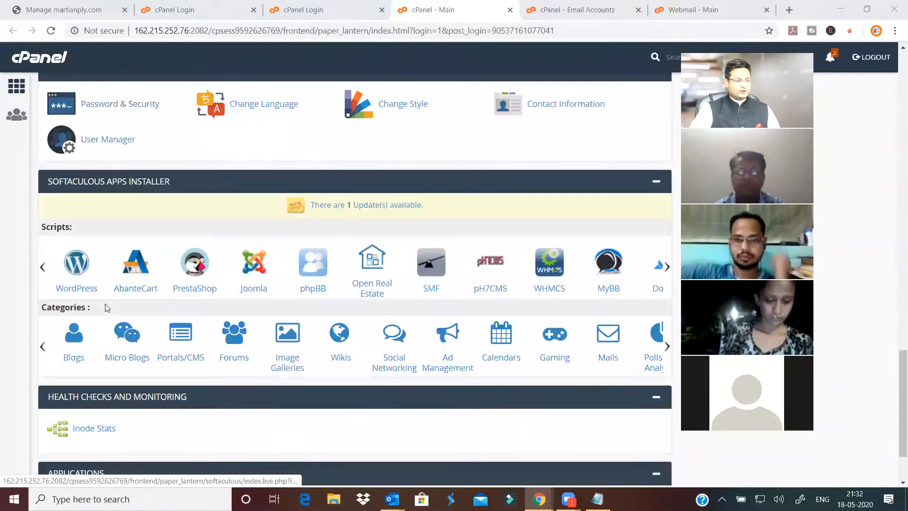
scroll(585, 218, "up", 5)
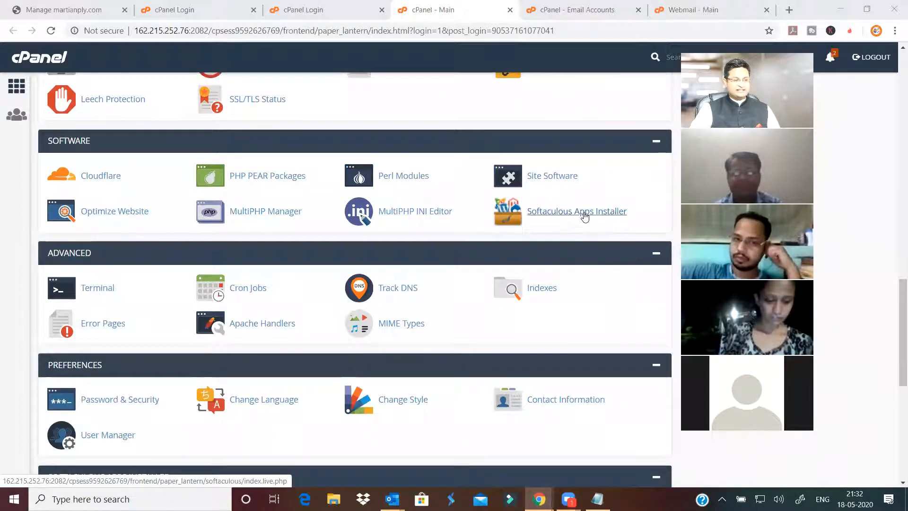
- Open Softaculous, go to the WordPress overview, and start a new WordPress installation
left_click(585, 216)
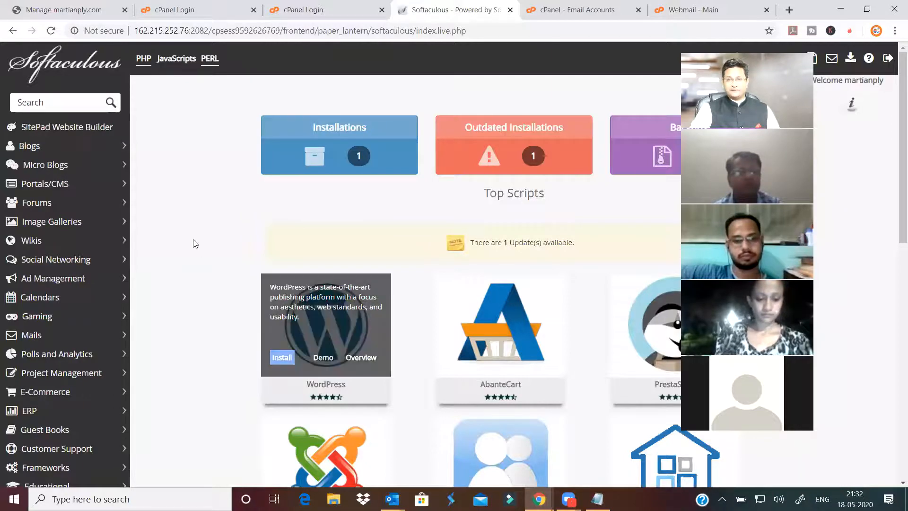
left_click(320, 318)
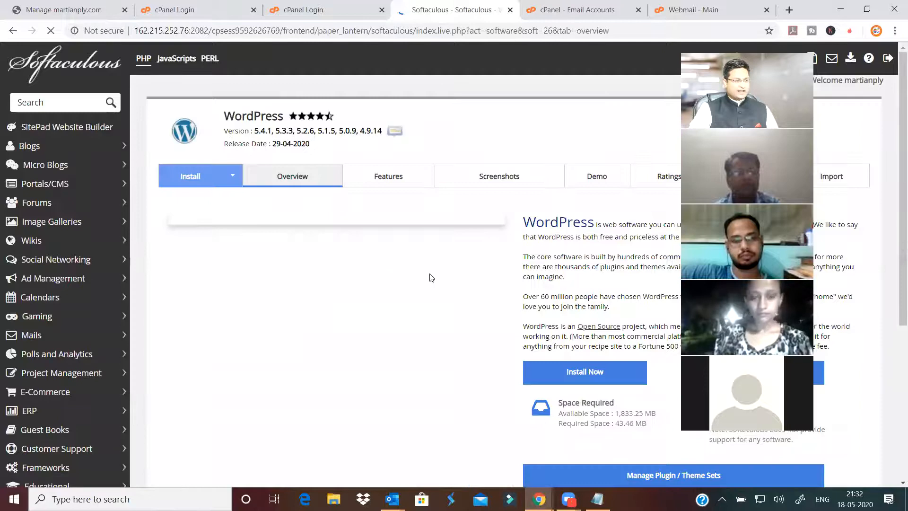
scroll(432, 278, "down", 3)
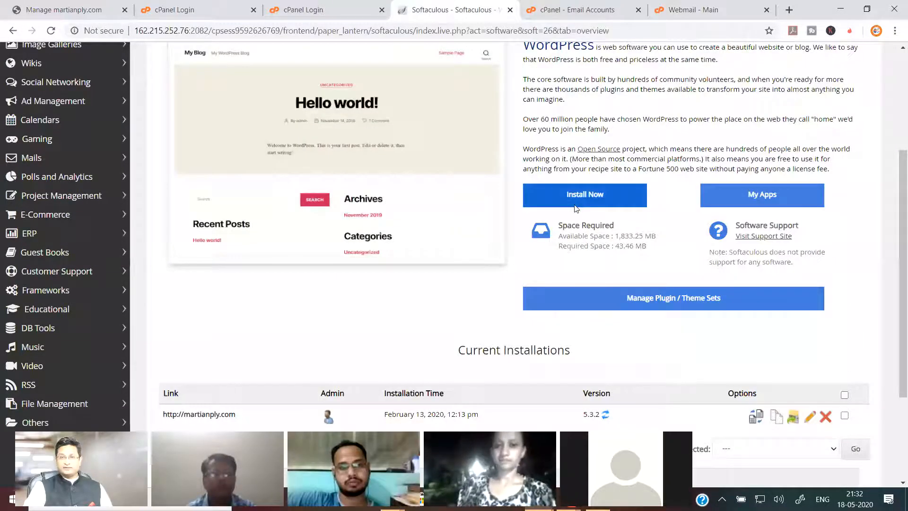
scroll(576, 246, "down", 3)
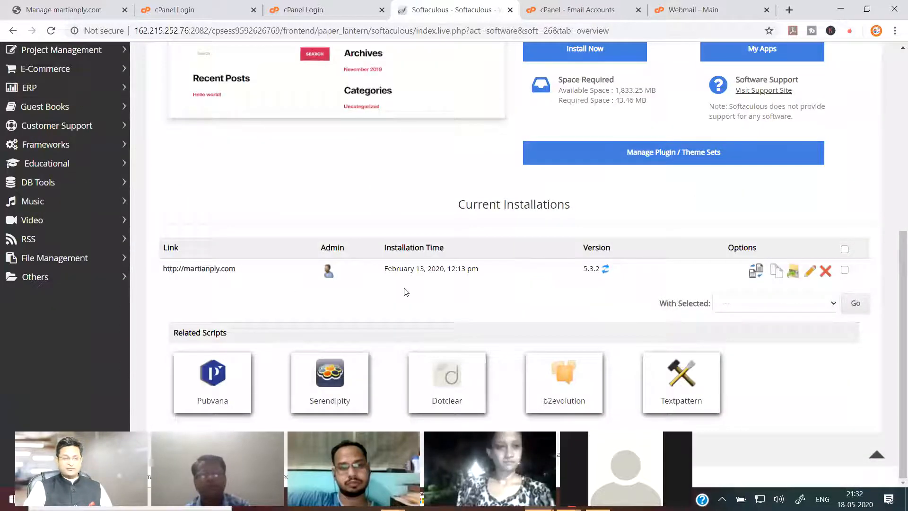
scroll(615, 241, "up", 3)
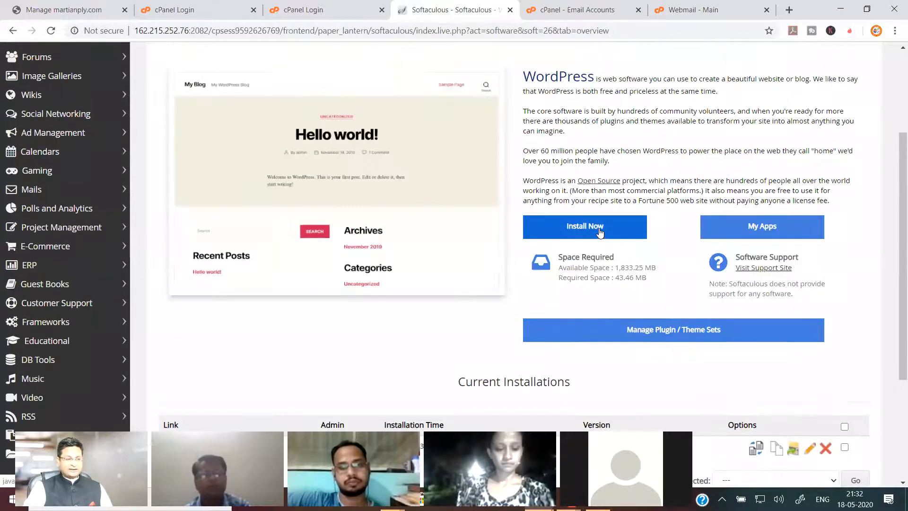
left_click(600, 232)
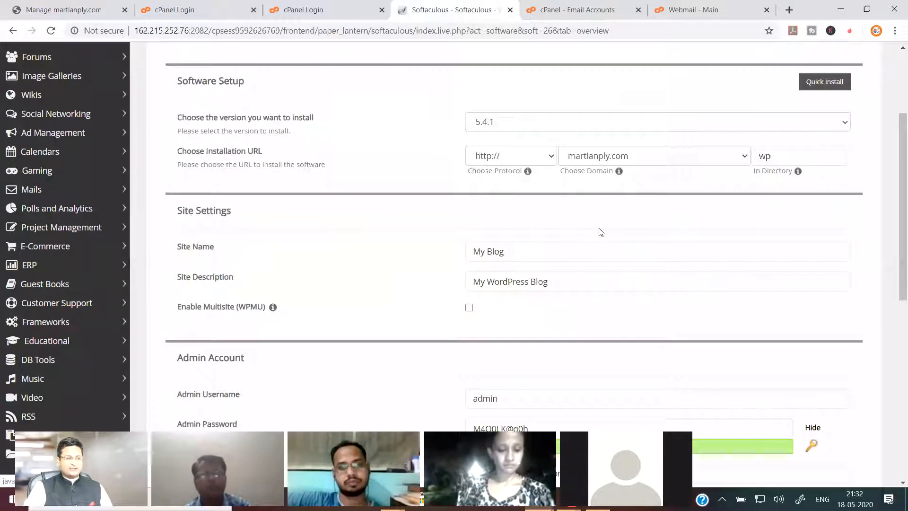
- Keep martianply.com as the installation domain and WordPress version 5.4.1
left_click(669, 159)
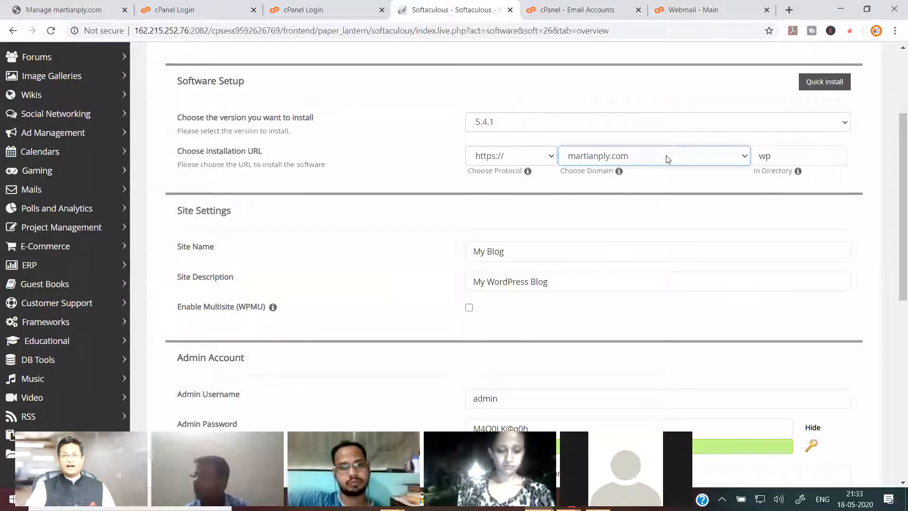
left_click(667, 157)
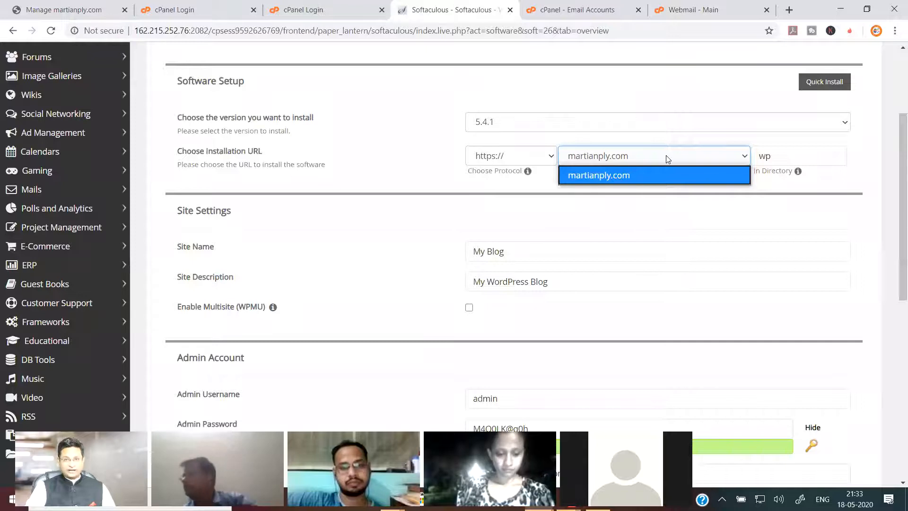
left_click(667, 159)
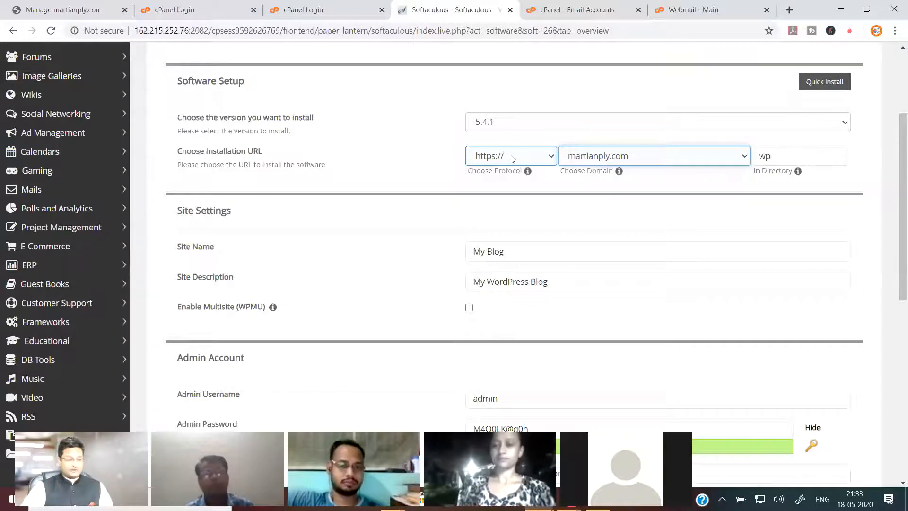
left_click(556, 125)
left_click(555, 126)
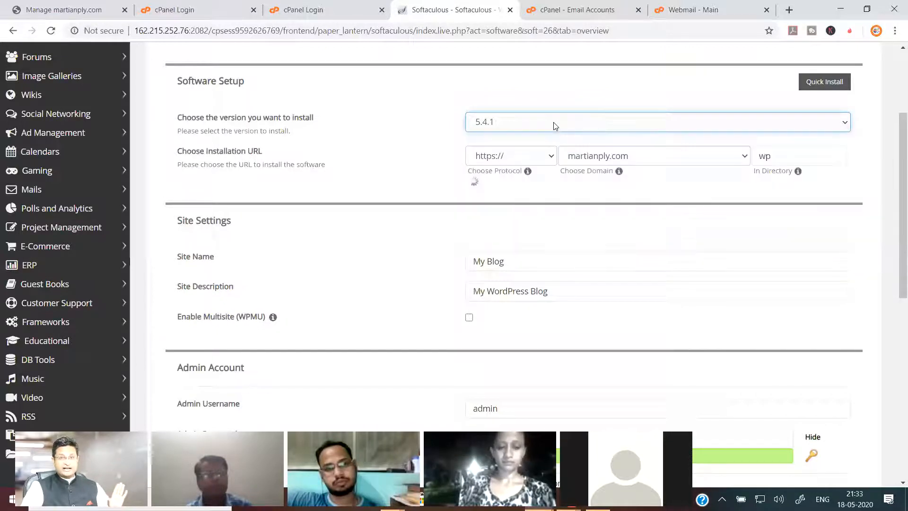
left_click(527, 158)
left_click(475, 205)
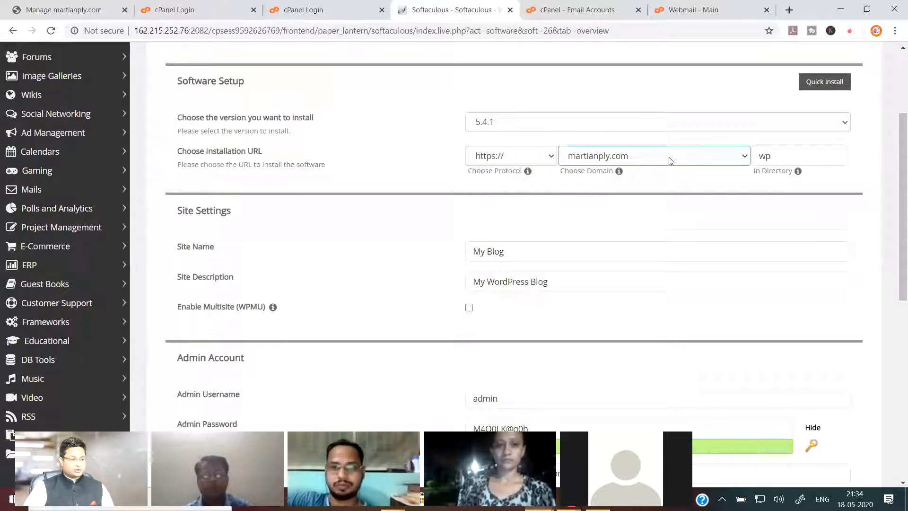
left_click(782, 157)
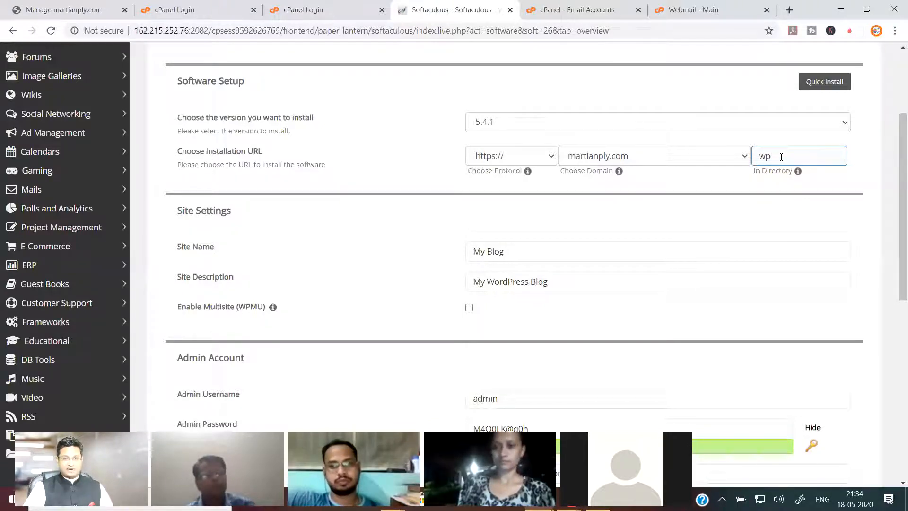
- Empty the In Directory field, removing 'wp' and a trial 'hitesh' entry
left_click_drag(782, 158, 740, 179)
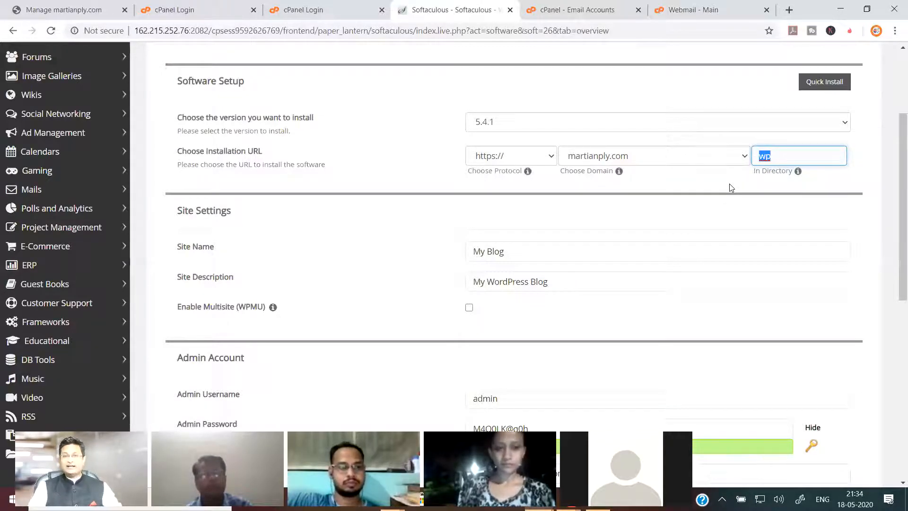
key("BackSpace")
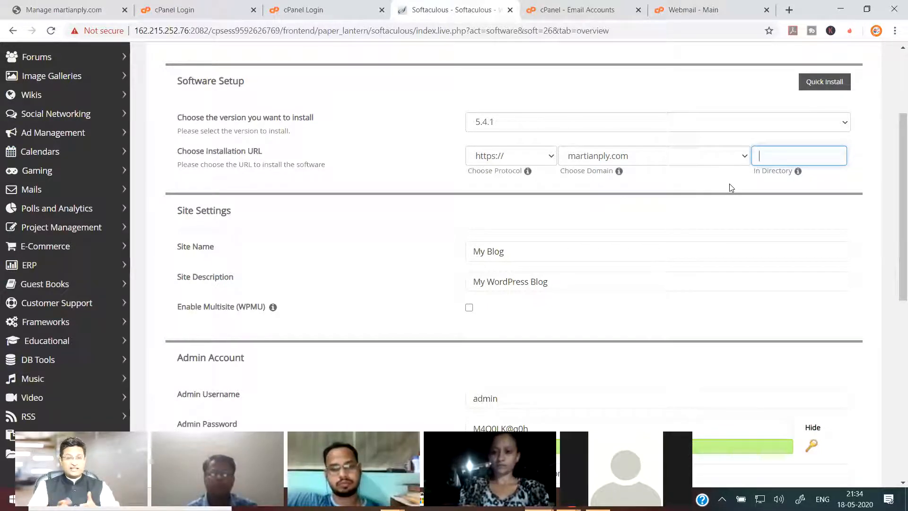
left_click(821, 155)
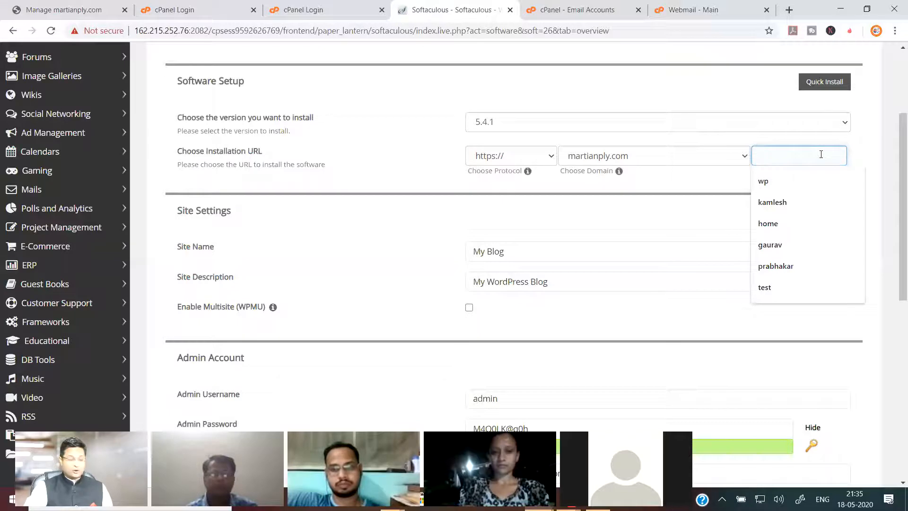
type("hitesh")
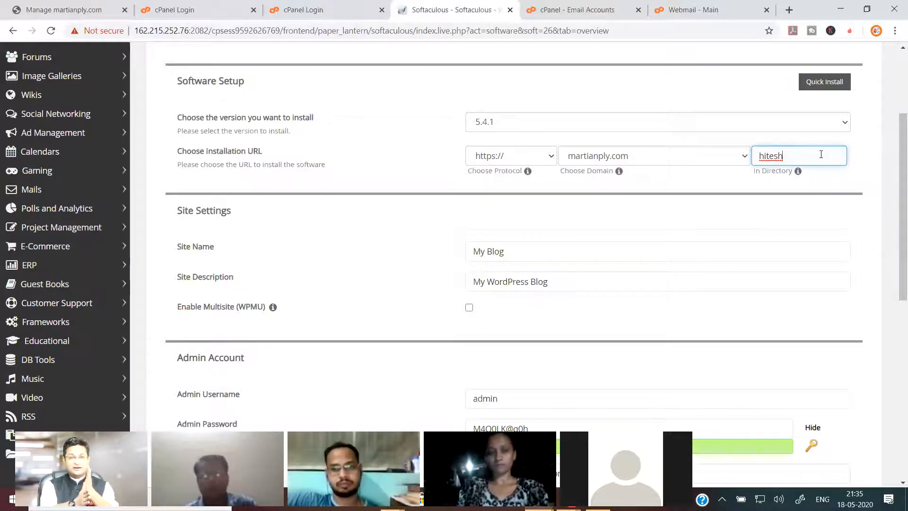
left_click_drag(810, 158, 712, 163)
key("BackSpace")
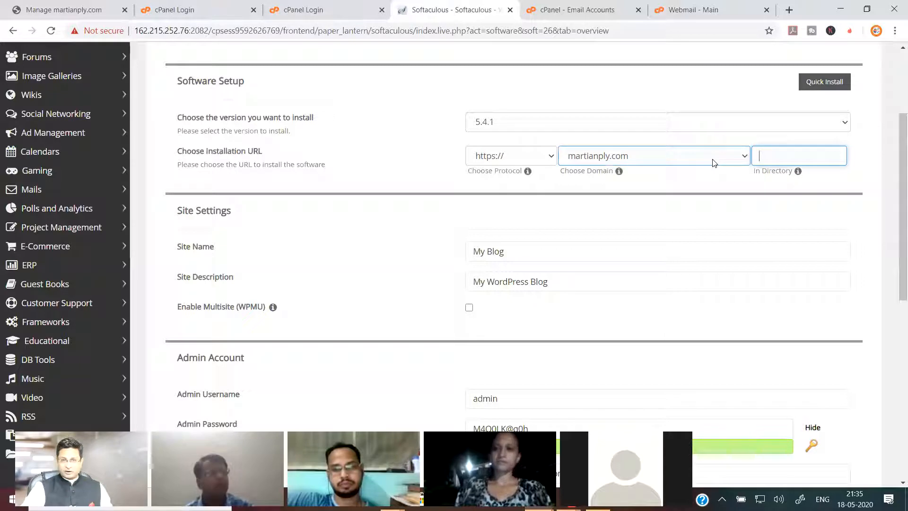
left_click(734, 183)
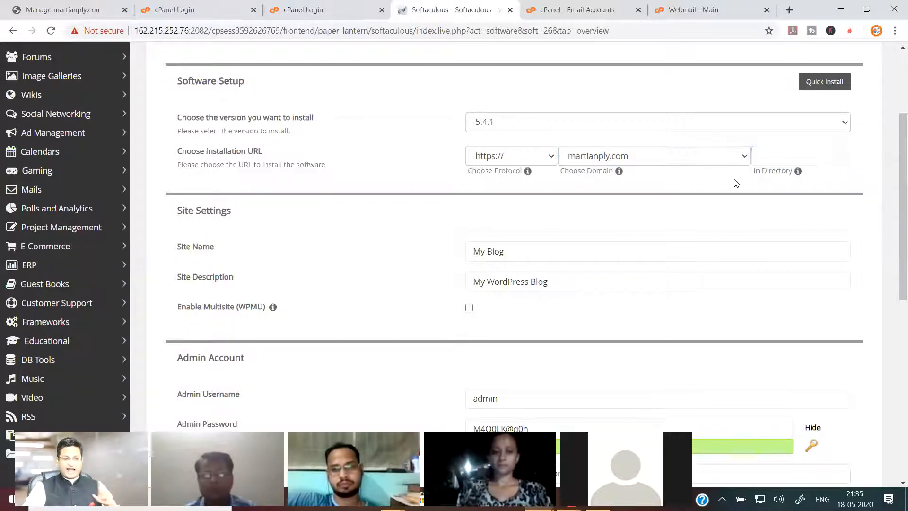
scroll(737, 183, "down", 4)
scroll(655, 179, "up", 3)
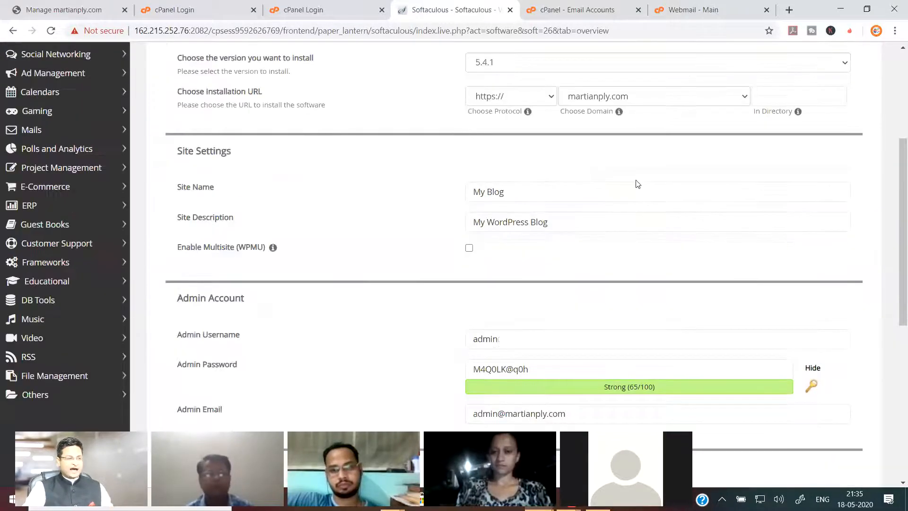
left_click(542, 185)
left_click_drag(543, 185, 446, 200)
left_click(433, 202)
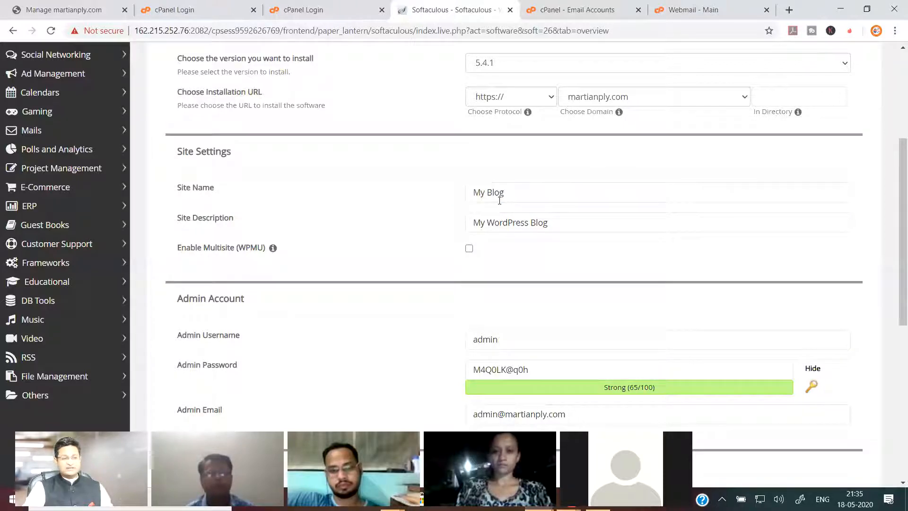
left_click(528, 201)
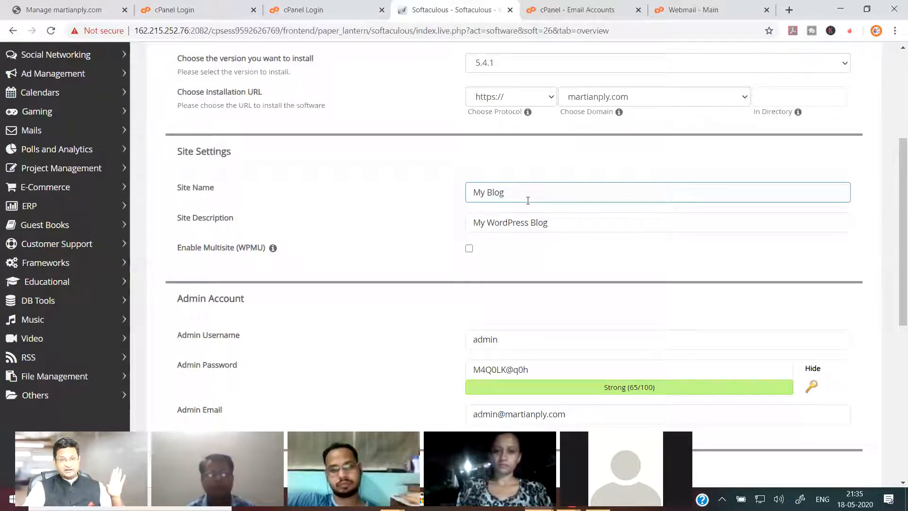
scroll(526, 207, "down", 2)
left_click(510, 221)
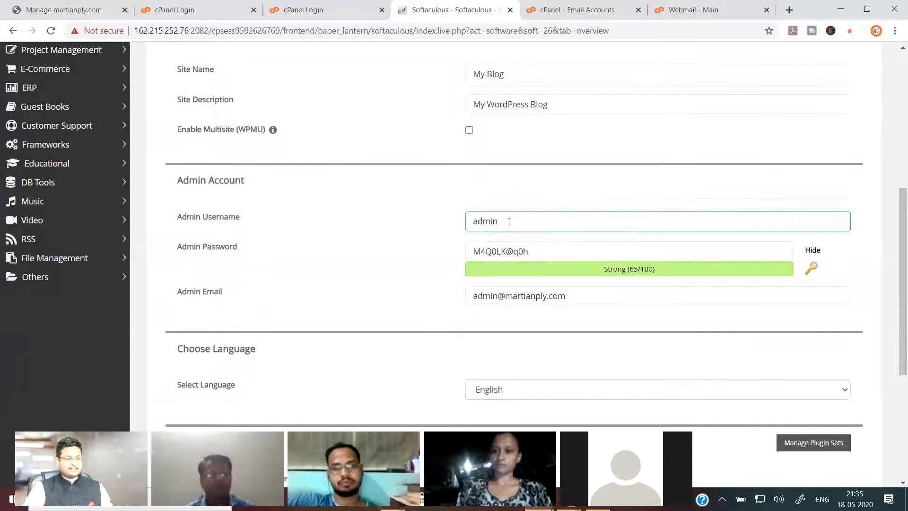
left_click_drag(510, 221, 412, 218)
left_click(411, 218)
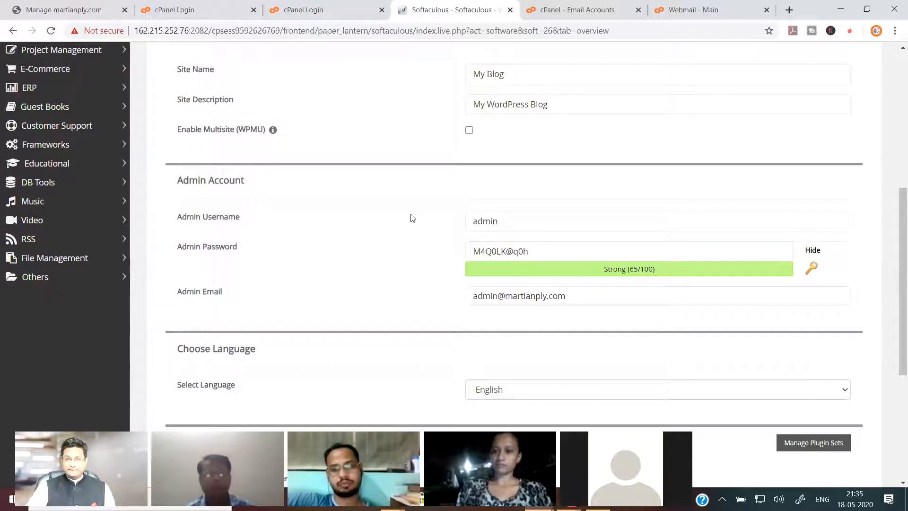
left_click(511, 222)
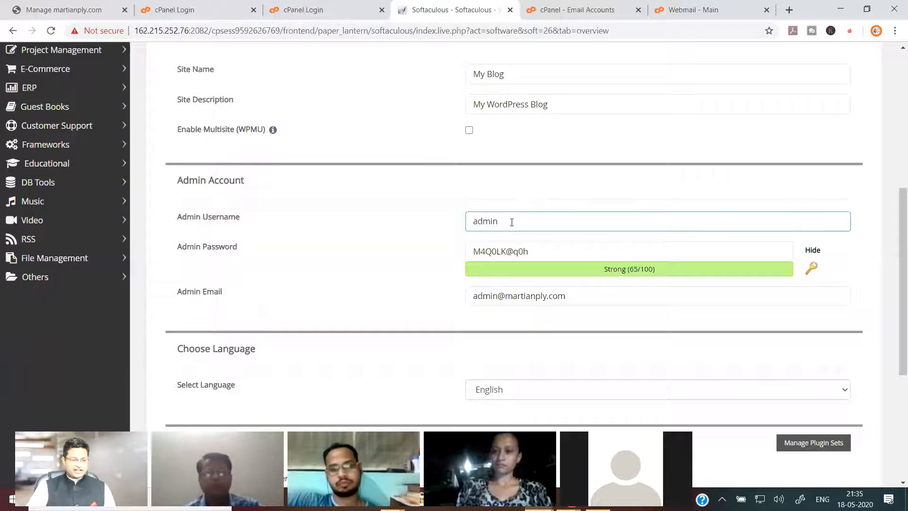
left_click_drag(512, 222, 408, 224)
left_click(408, 225)
left_click_drag(556, 250, 385, 265)
left_click(387, 268)
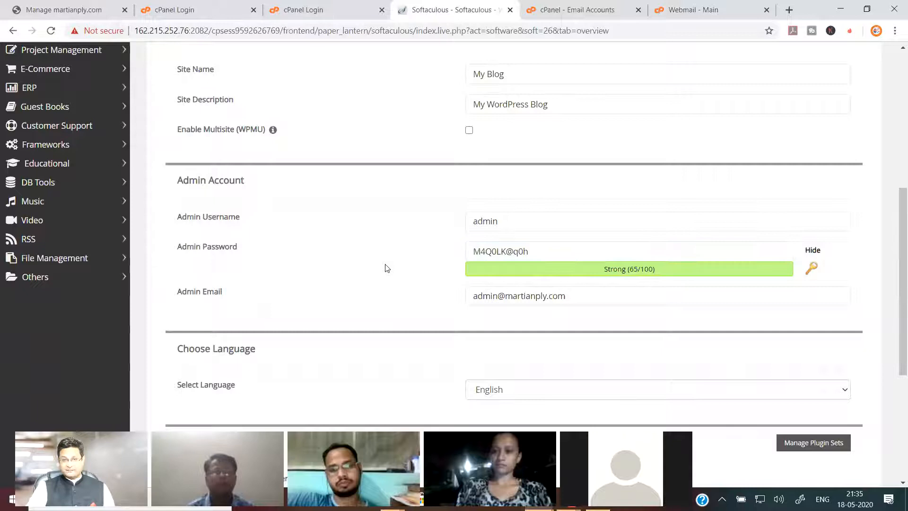
scroll(541, 283, "down", 5)
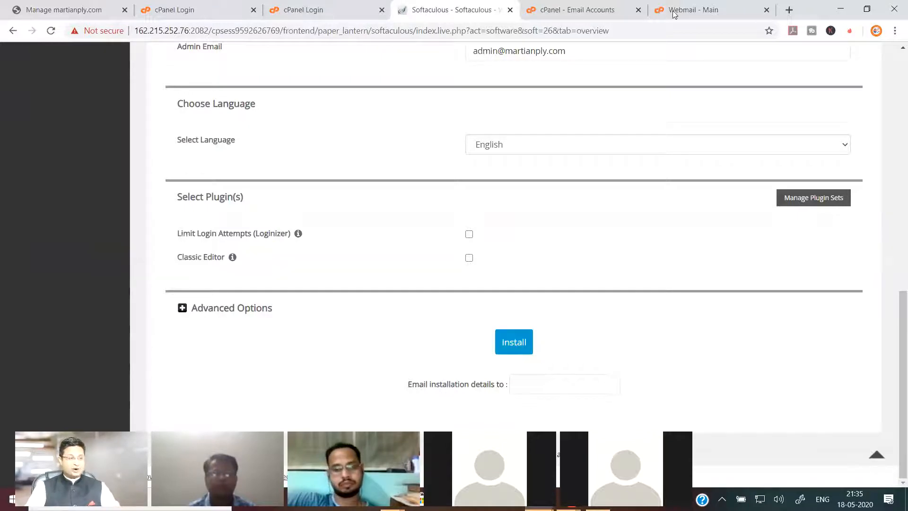
left_click(790, 10)
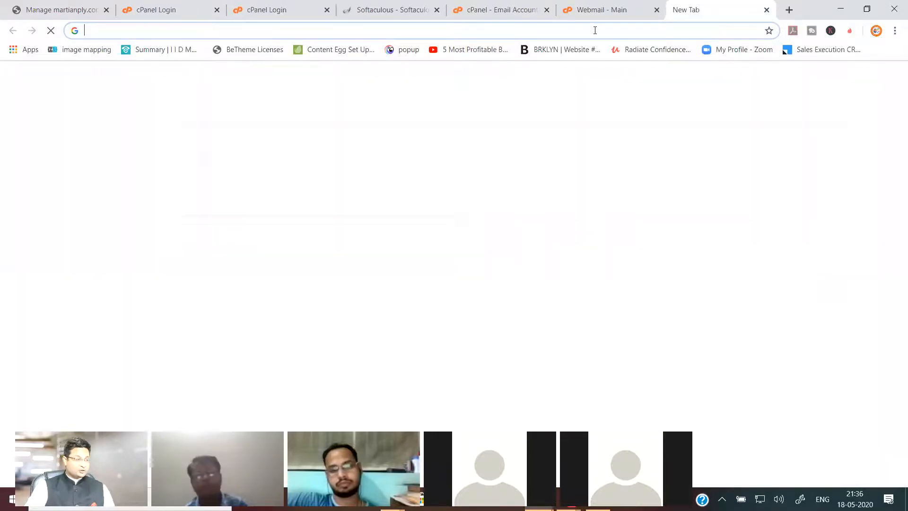
type("martianply")
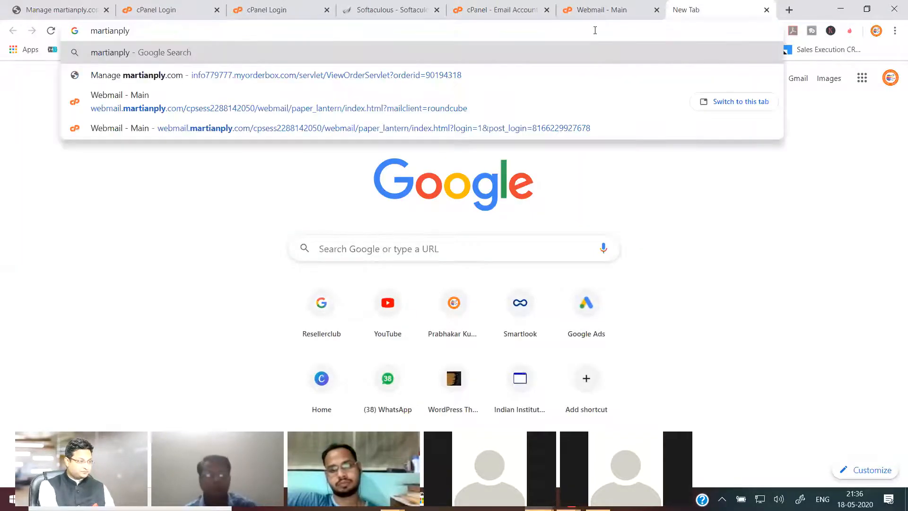
type(".com")
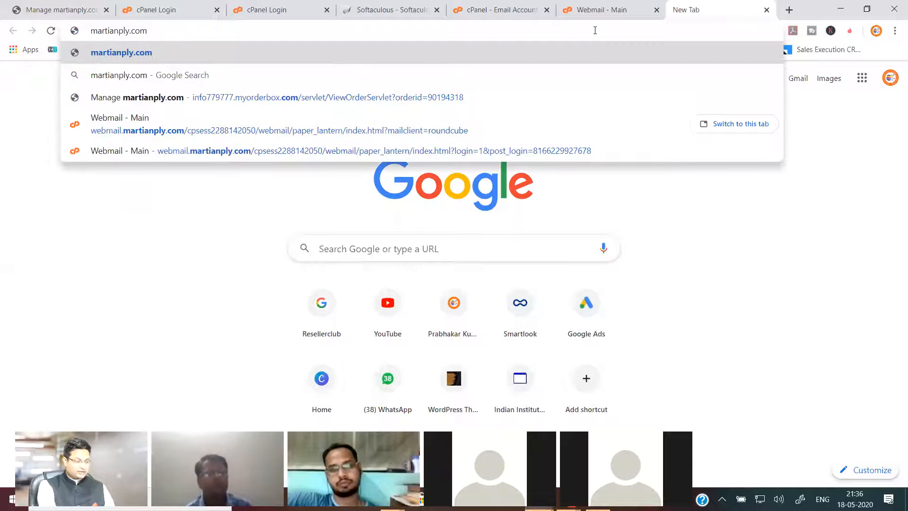
type("/wp")
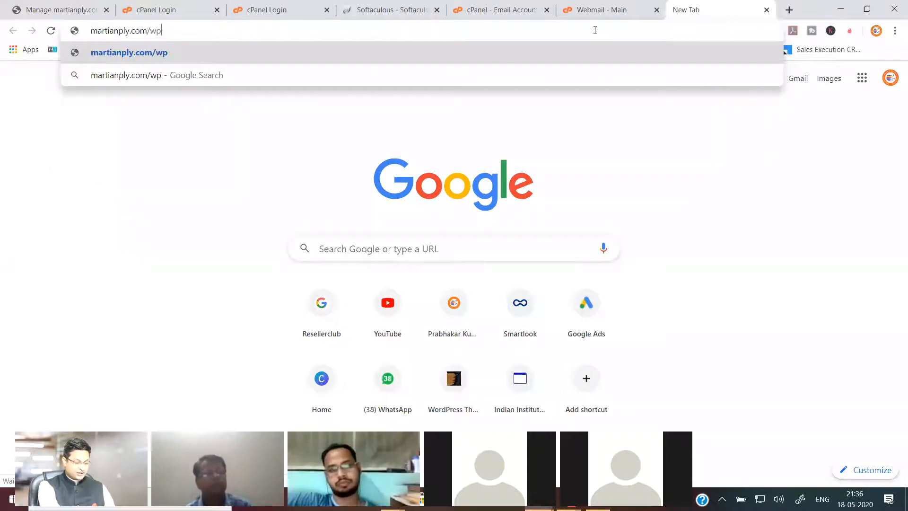
type("-admin")
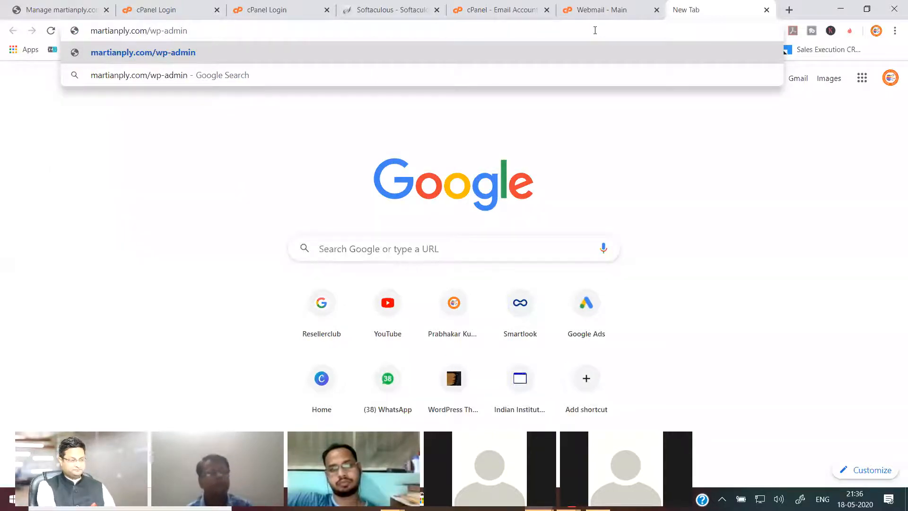
key("Return")
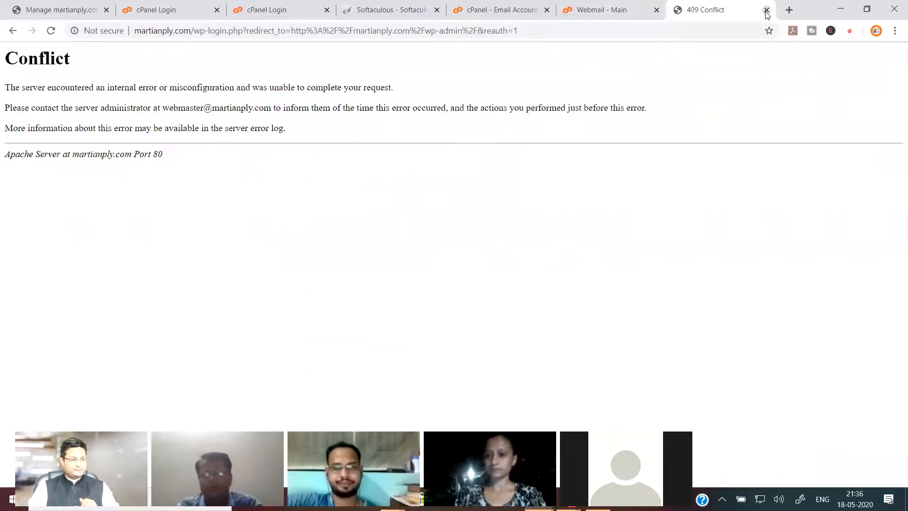
key("ctrl+w")
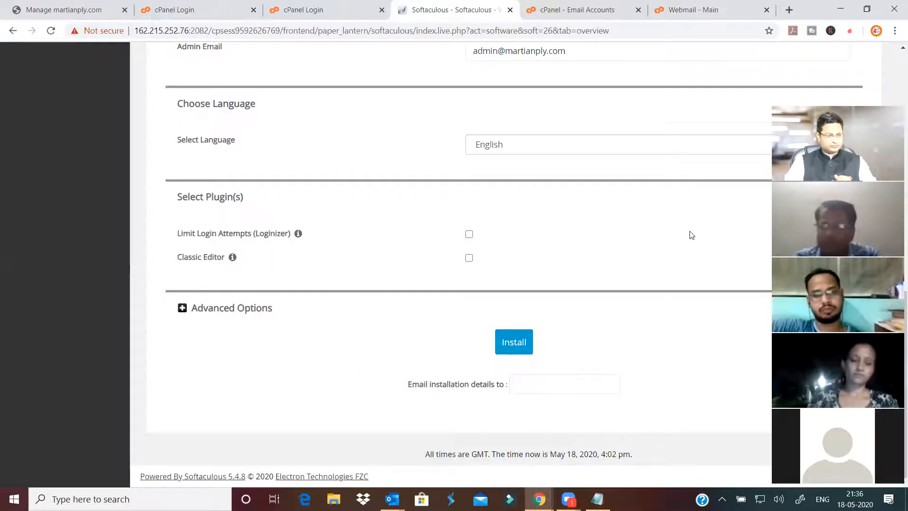
scroll(691, 234, "up", 10)
scroll(692, 233, "up", 2)
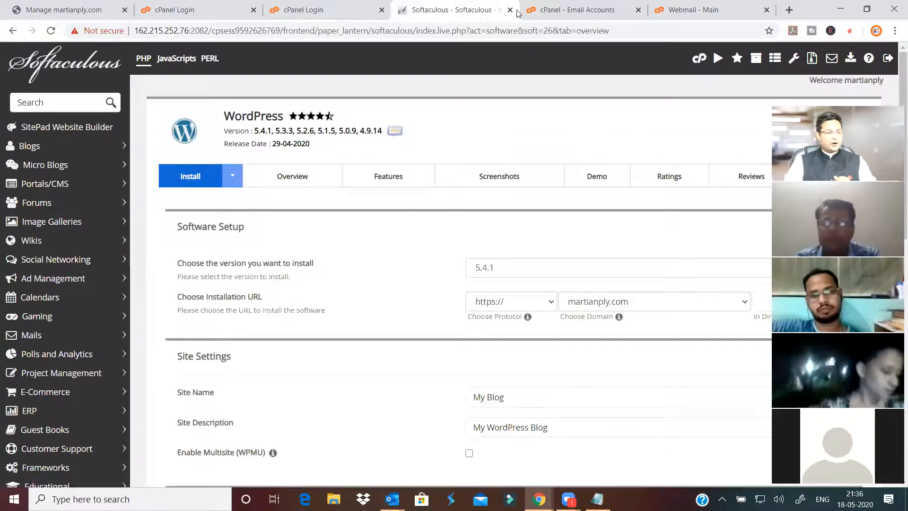
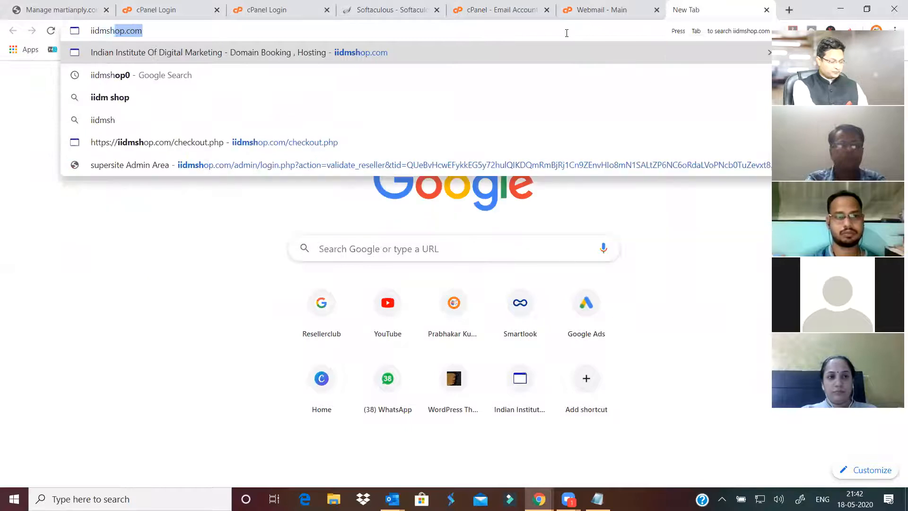
- Enter iidmshop.com as the address in a new tab
type(".com")
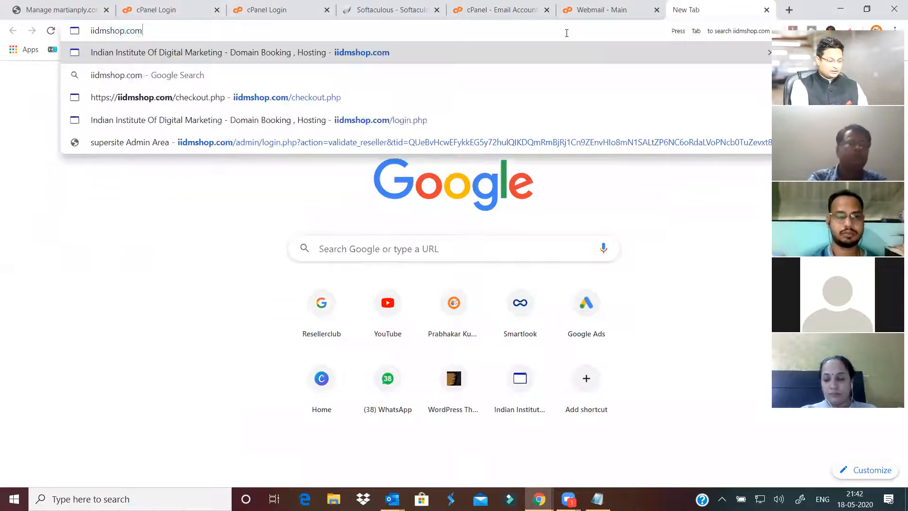
- Load iidmshop.com and log out of the account via the Welcome menu
key("Return")
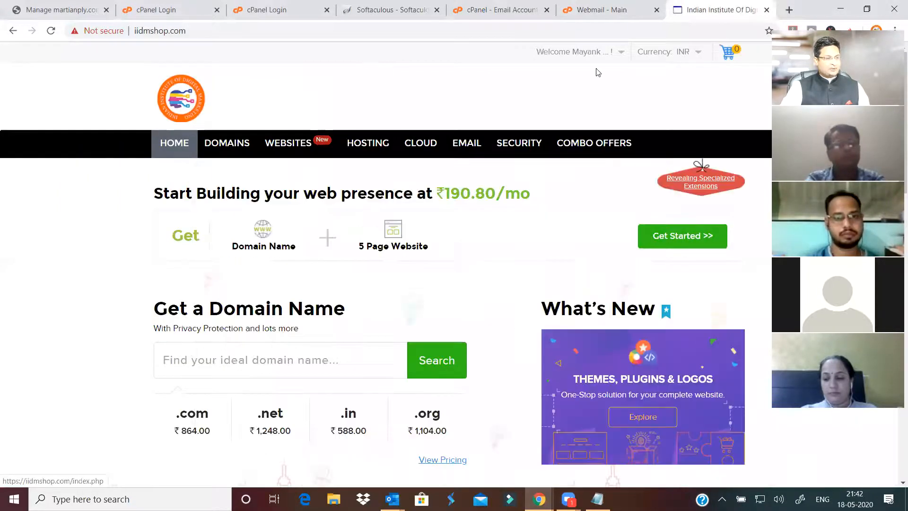
mouse_move(592, 54)
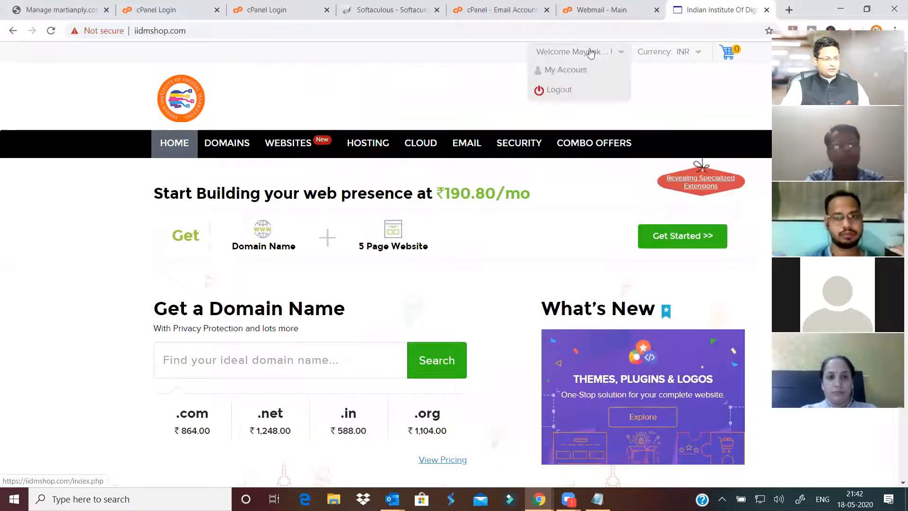
left_click(567, 90)
left_click(512, 92)
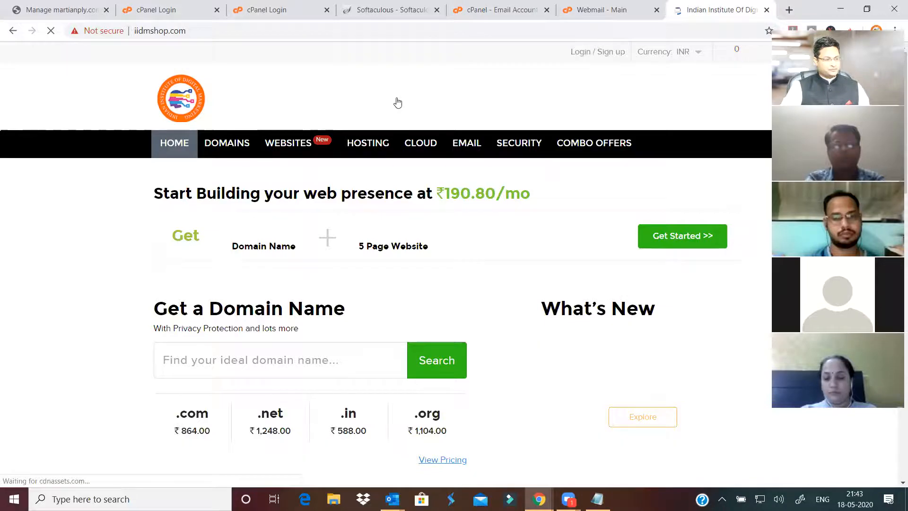
- Search jkghjkgjkhk.com, found available at ₹864.00 for 1 year, and open a blank tab
mouse_move(227, 146)
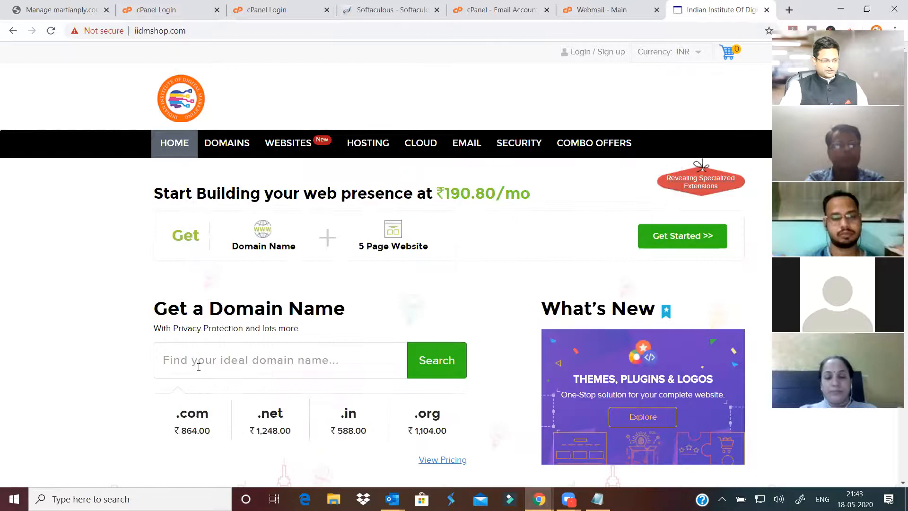
left_click(199, 367)
scroll(142, 241, "down", 4)
left_click(268, 181)
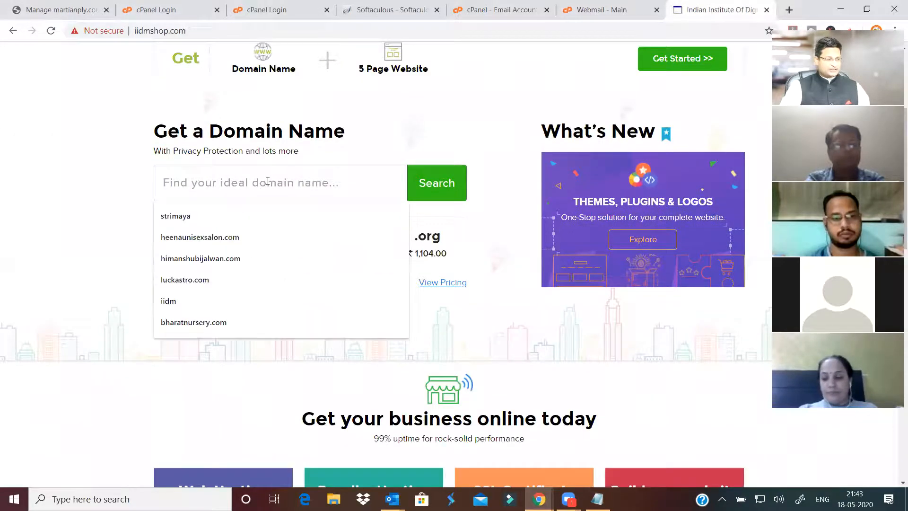
type("jkghjkgjkhk.com")
left_click(437, 183)
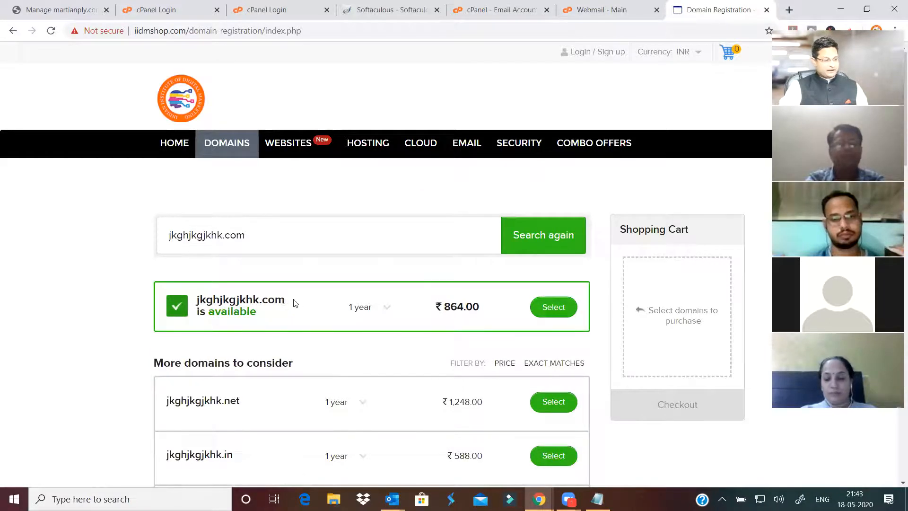
left_click_drag(292, 301, 199, 301)
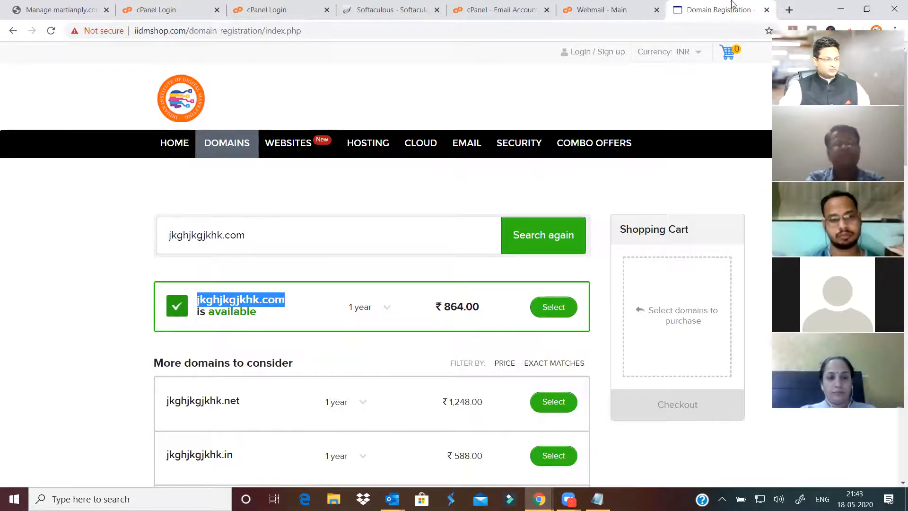
left_click(789, 9)
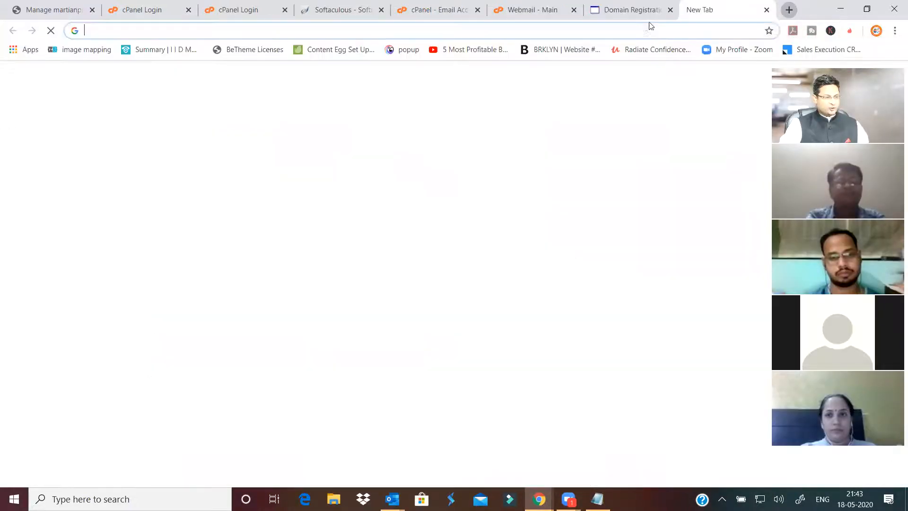
- Go to godaddy.com, correcting the misspelled address
type("godsadd")
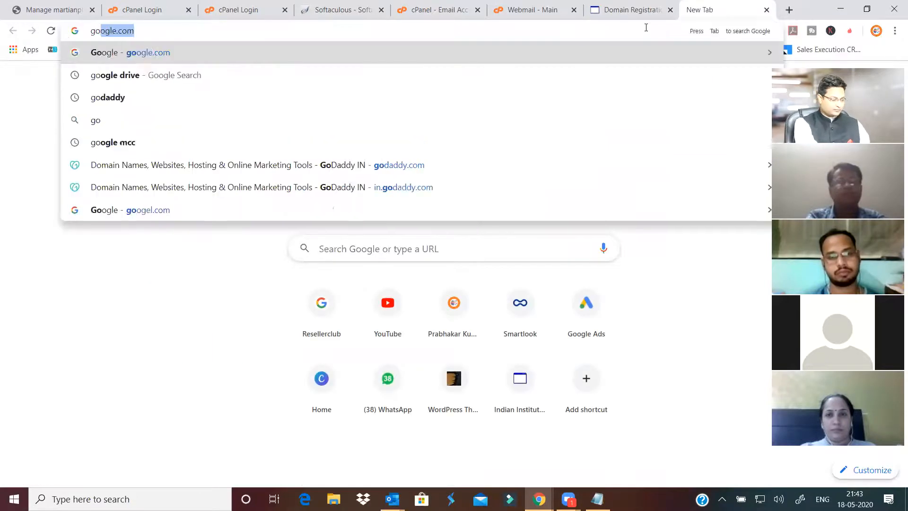
type("y")
key("BackSpace")
key("BackSpace")
key("BackSpace")
key("BackSpace")
key("BackSpace")
key("BackSpace")
key("BackSpace")
key("BackSpace")
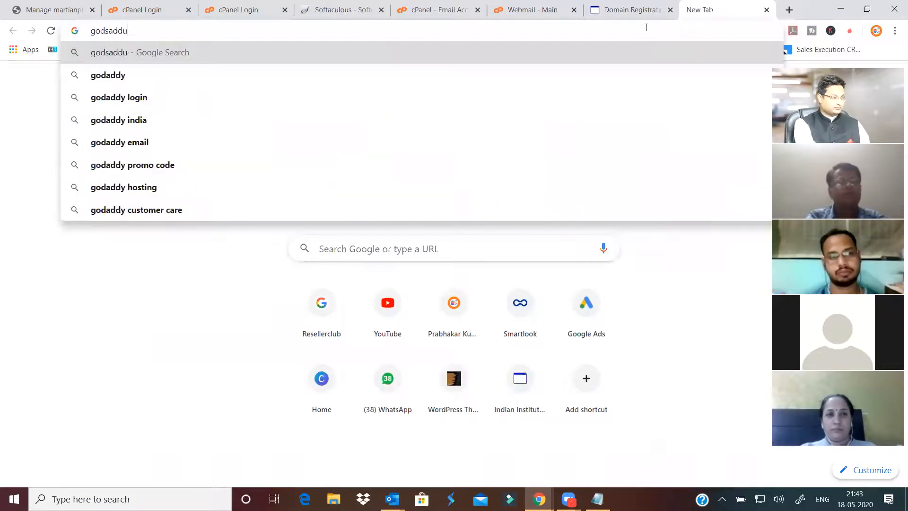
type("go")
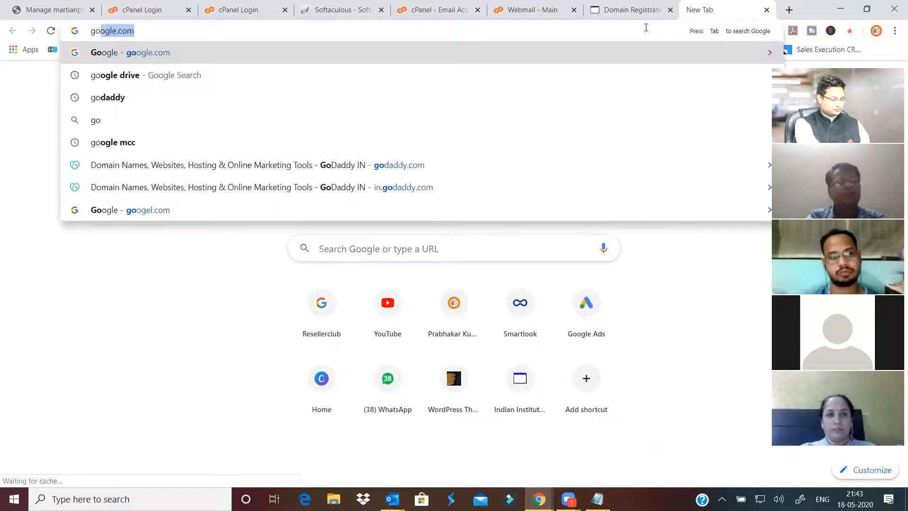
type("daddy.com")
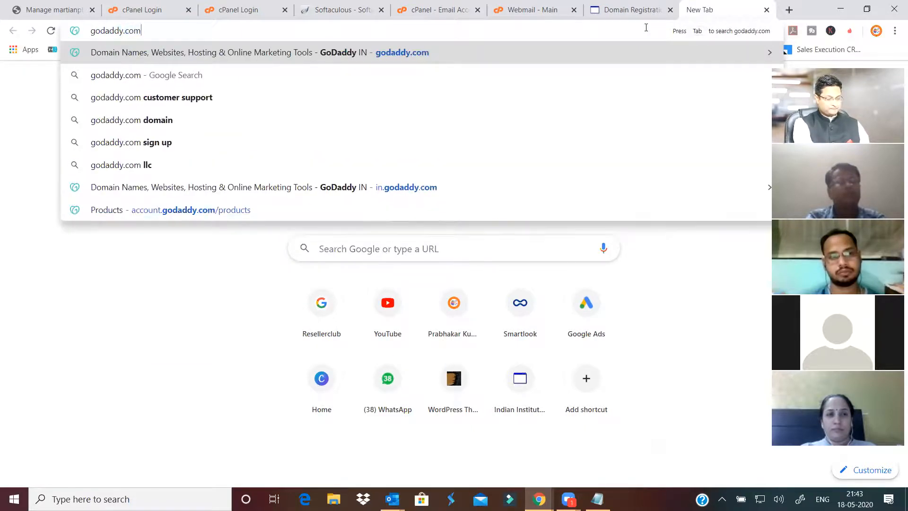
key("Return")
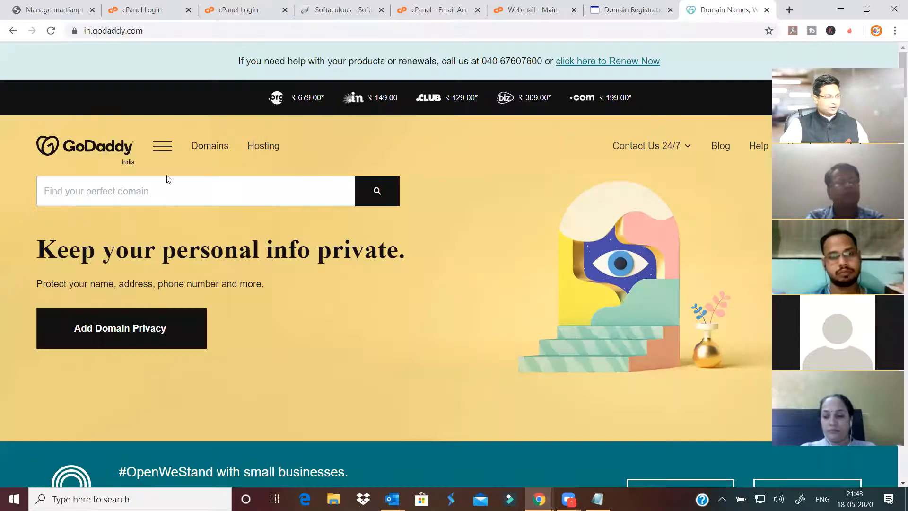
- Search GoDaddy for jkghjkgjkhk.com, listed at ₹199.00 for the first year
left_click(165, 198)
type("jkghjkgjkhk.com")
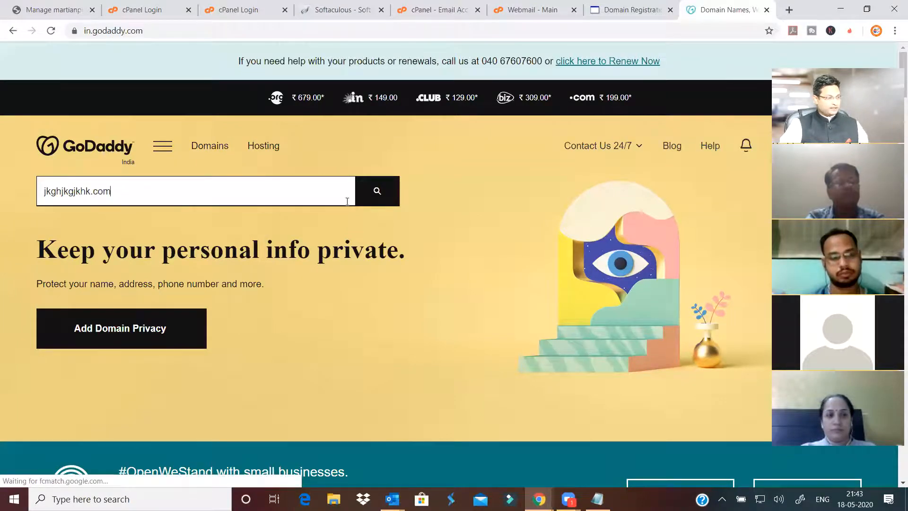
left_click(376, 201)
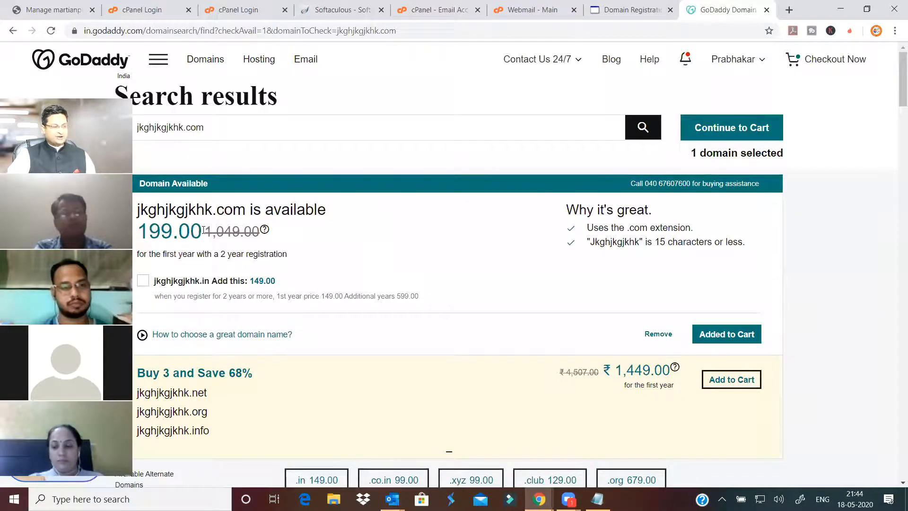
- Note the struck-out 1,049.00 price and proceed to jkghjkgjkhk.com's configuration options
left_click_drag(206, 231, 258, 231)
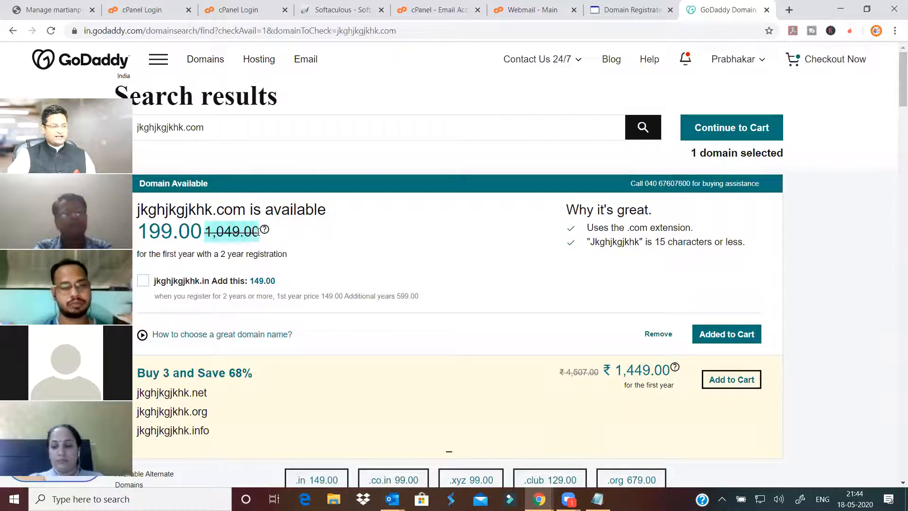
left_click(732, 335)
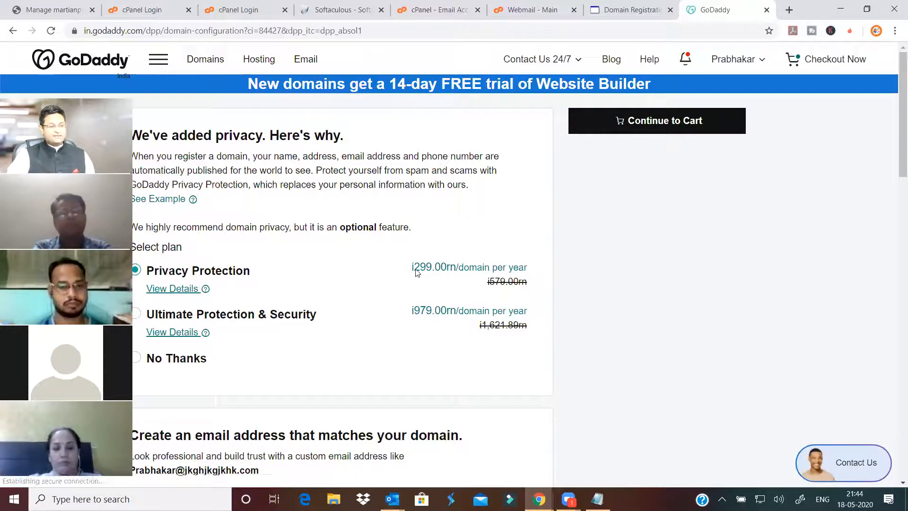
- Decline the ₹299.00/year privacy protection and continue to the cart for jkghjkgjkhk.com
left_click_drag(413, 267, 448, 267)
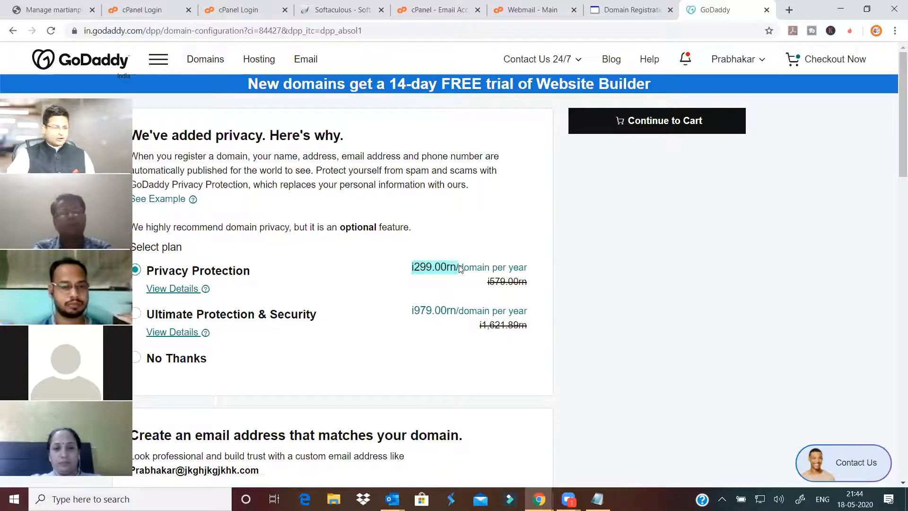
left_click(152, 359)
scroll(360, 284, "down", 6)
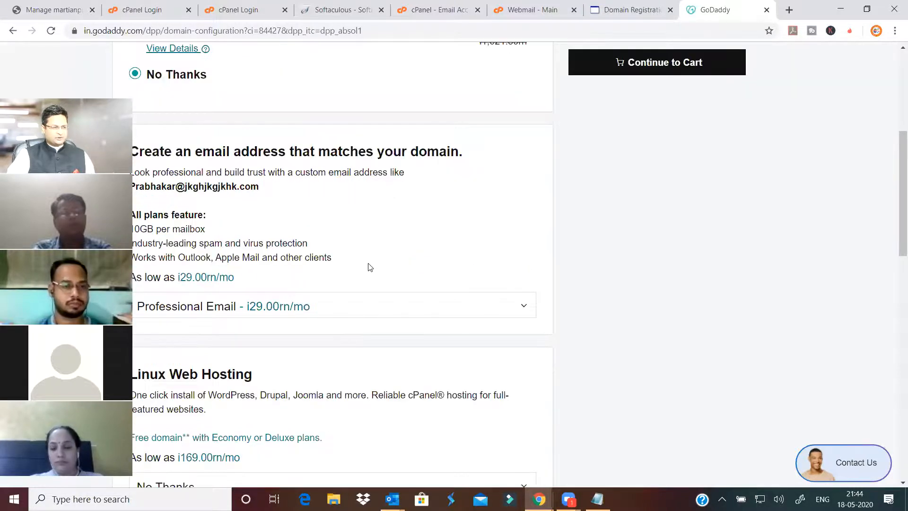
scroll(332, 227, "down", 7)
scroll(340, 210, "up", 2)
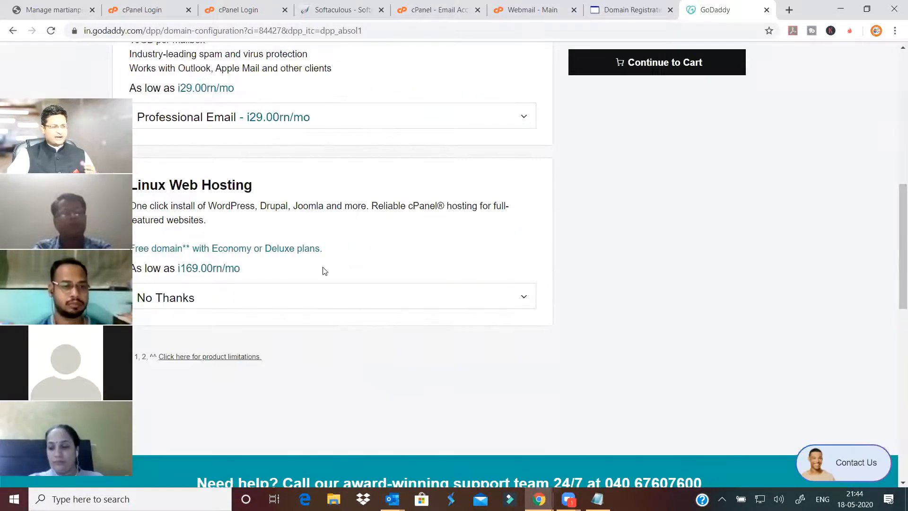
scroll(326, 275, "up", 1)
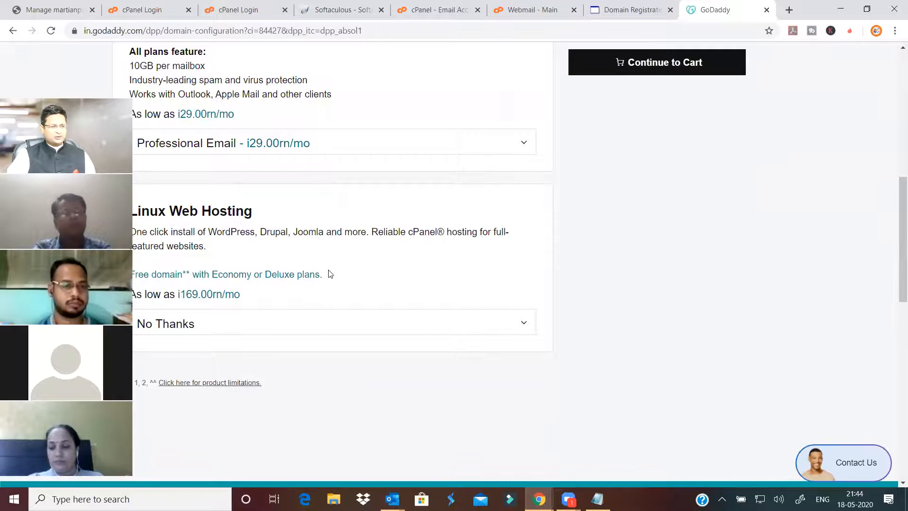
scroll(657, 135, "up", 10)
left_click(657, 121)
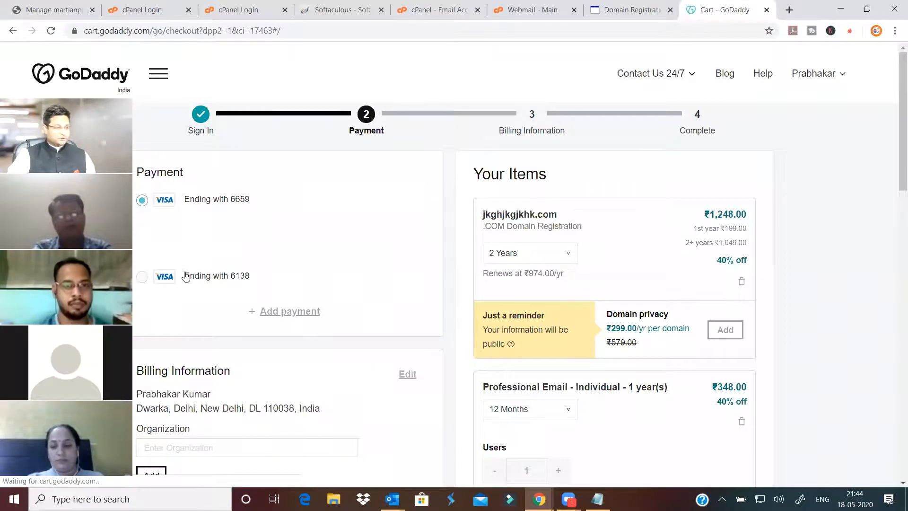
- Keep the 2 Years registration term in the GoDaddy cart, then close that tab
scroll(403, 227, "down", 2)
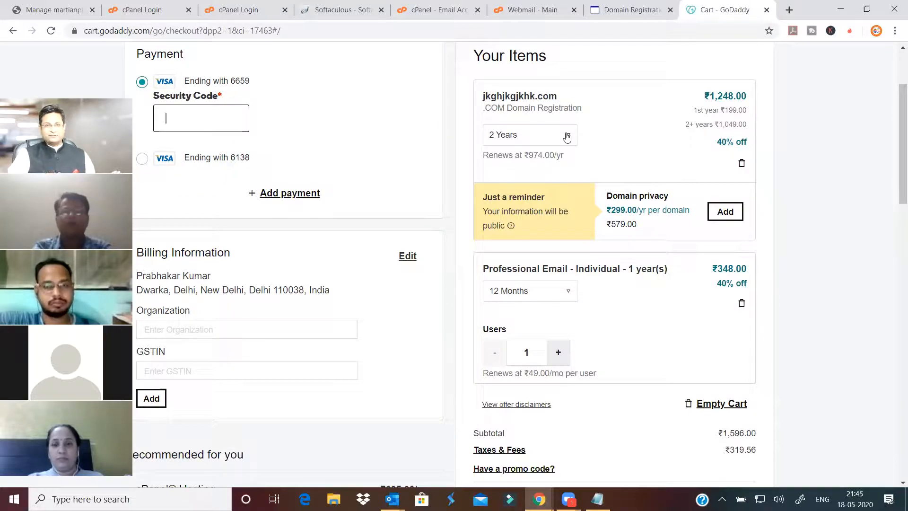
left_click(541, 161)
left_click(633, 141)
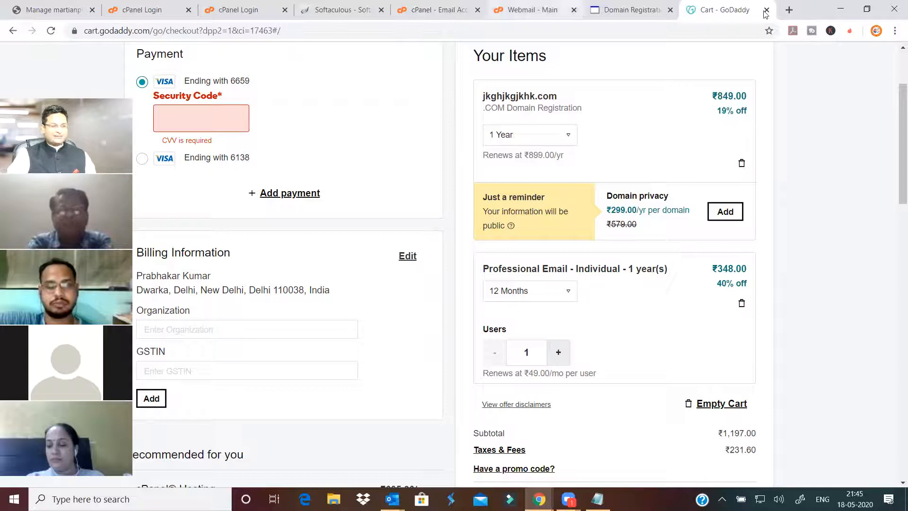
key("ctrl+w")
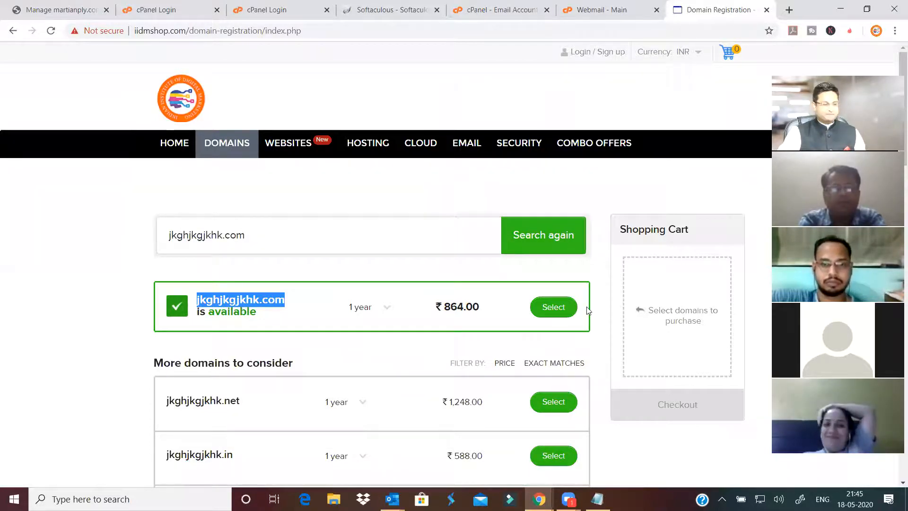
- Select jkghjkgjkhk.com on iidmshop.com, putting it in the cart at ₹864.00
left_click(550, 308)
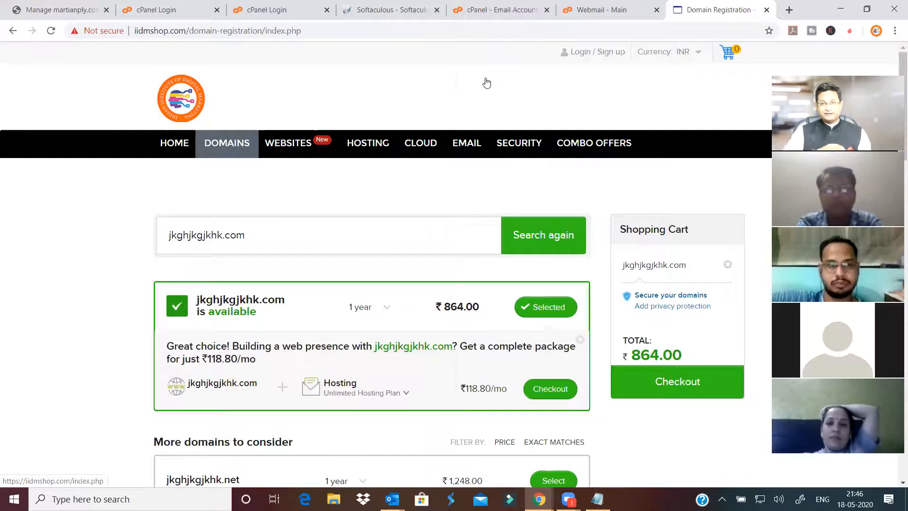
- Start checkout, review the Create an Account form, then go back to the domain search
left_click(685, 387)
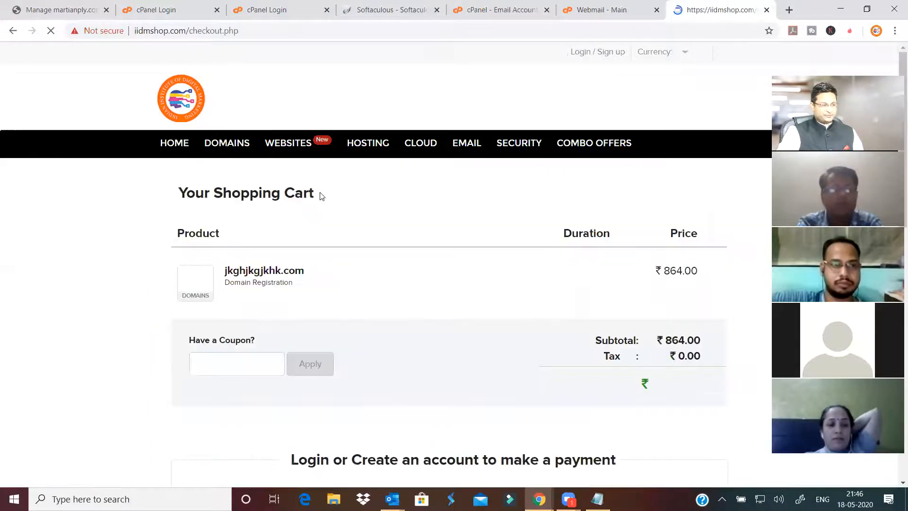
scroll(462, 260, "down", 5)
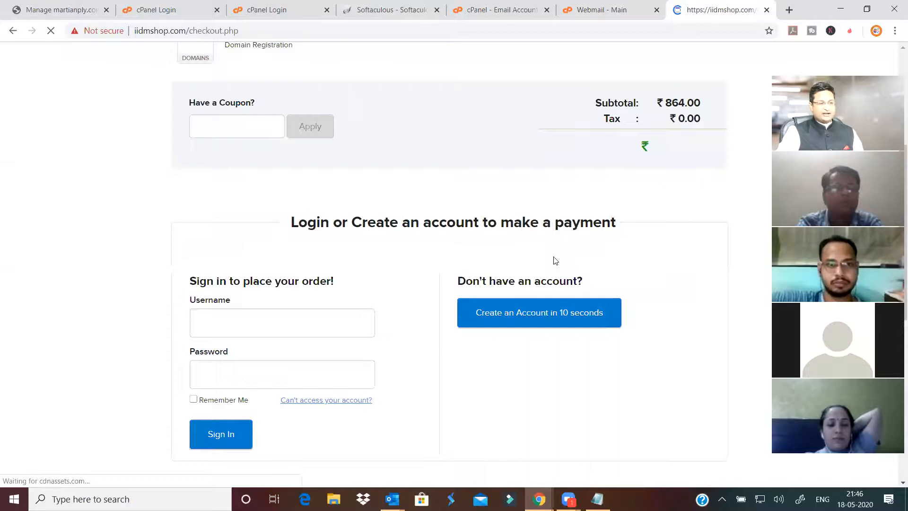
scroll(555, 260, "down", 1)
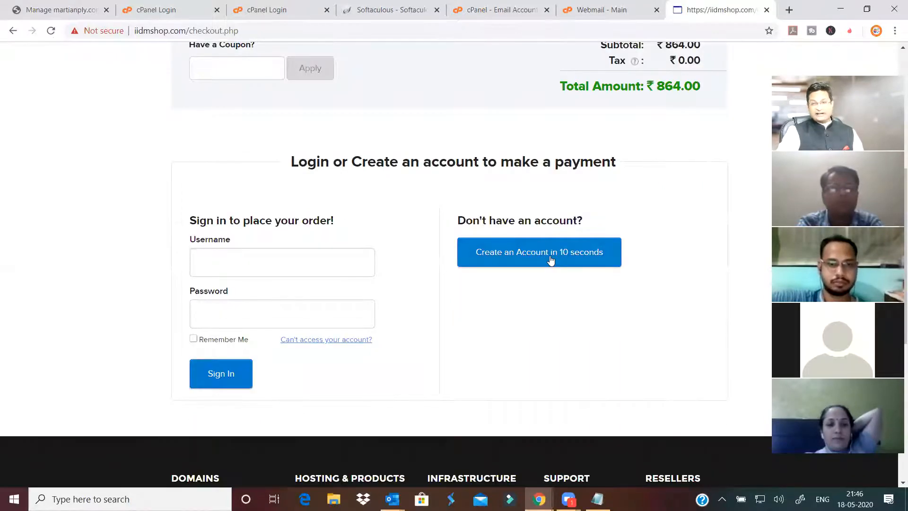
left_click(551, 255)
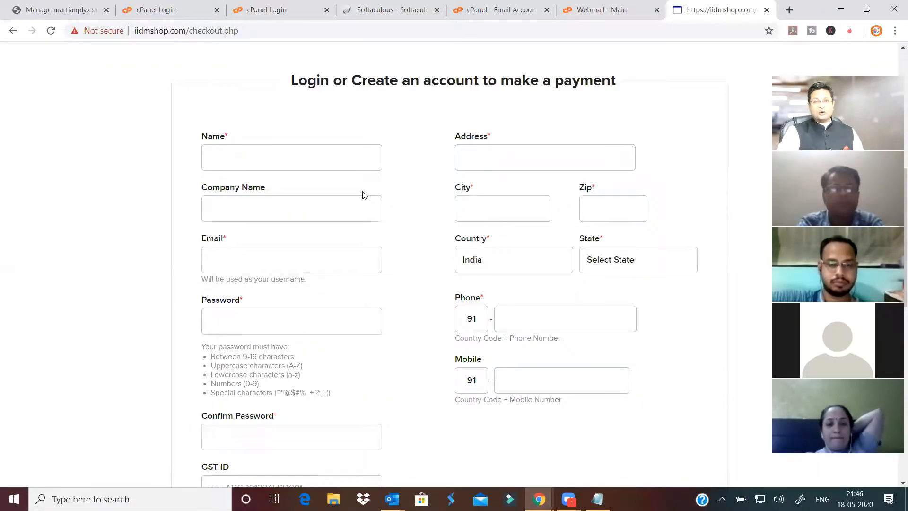
scroll(409, 318, "down", 5)
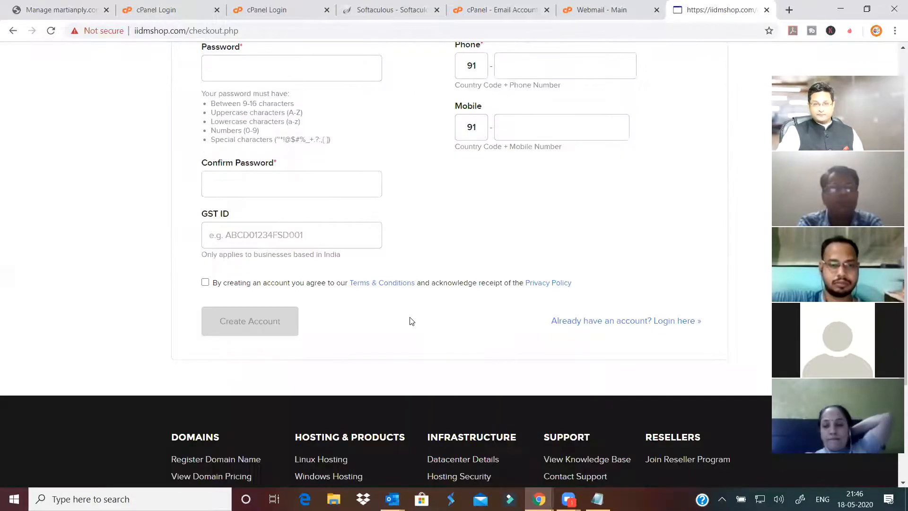
scroll(406, 300, "up", 7)
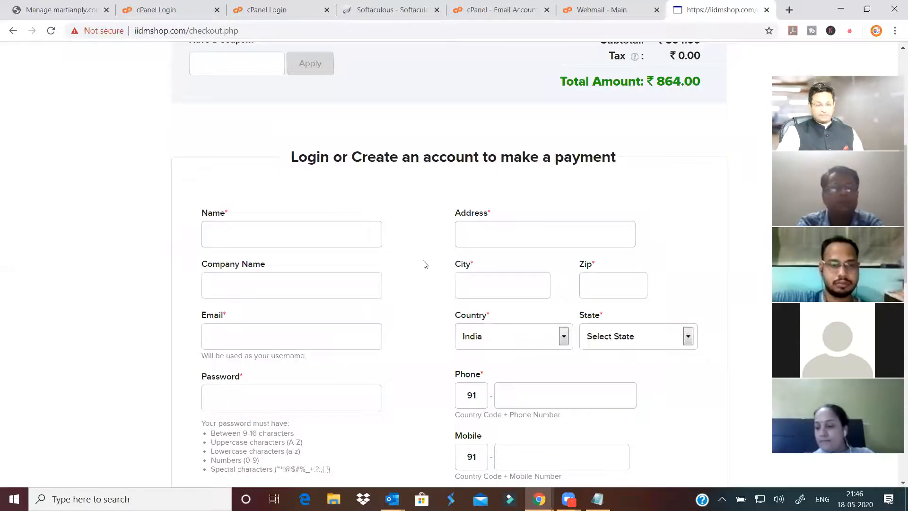
scroll(427, 257, "up", 6)
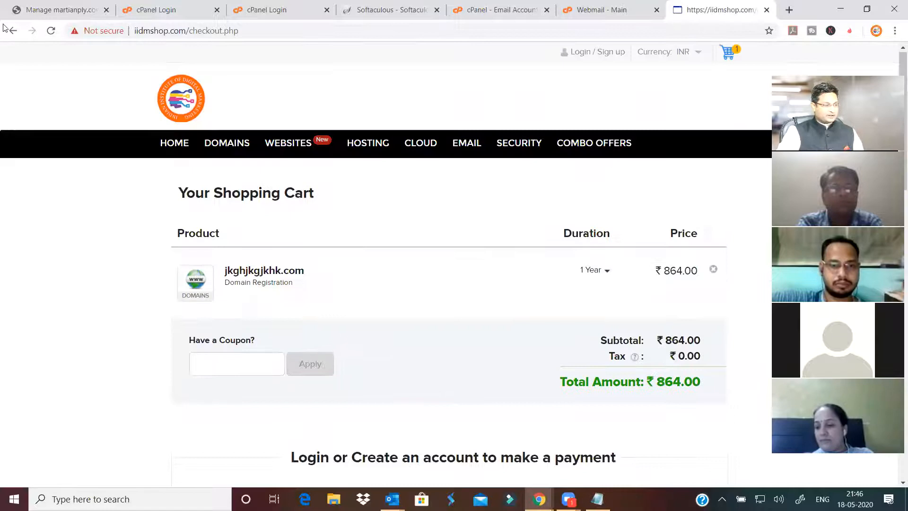
left_click(10, 30)
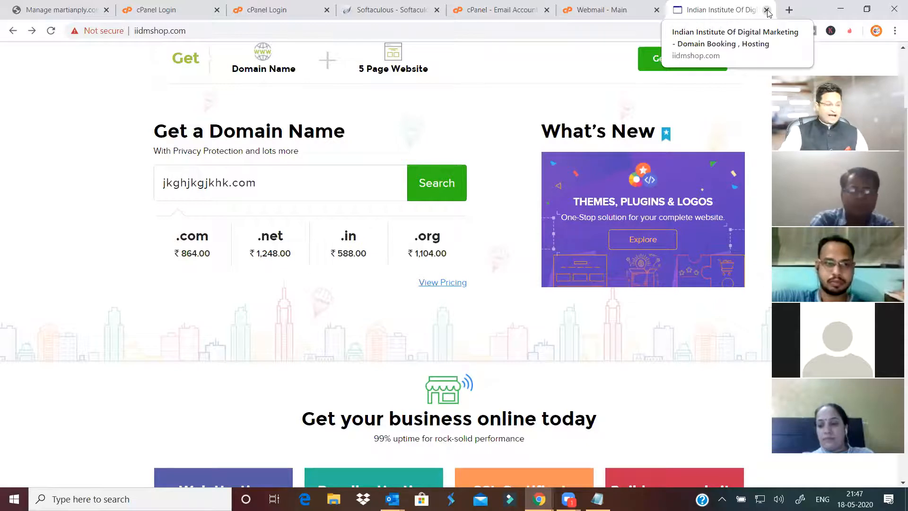
- Close the iidmshop tab and open a new empty tab
key("ctrl+w")
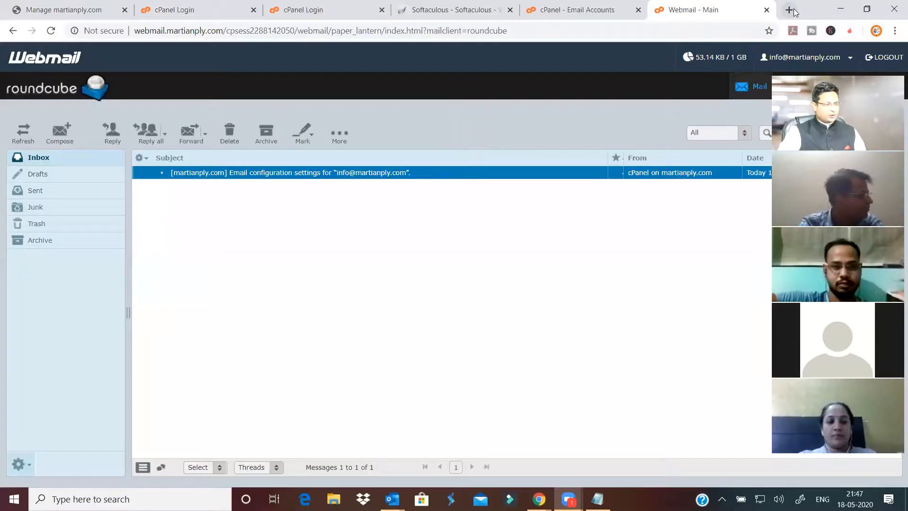
left_click(790, 10)
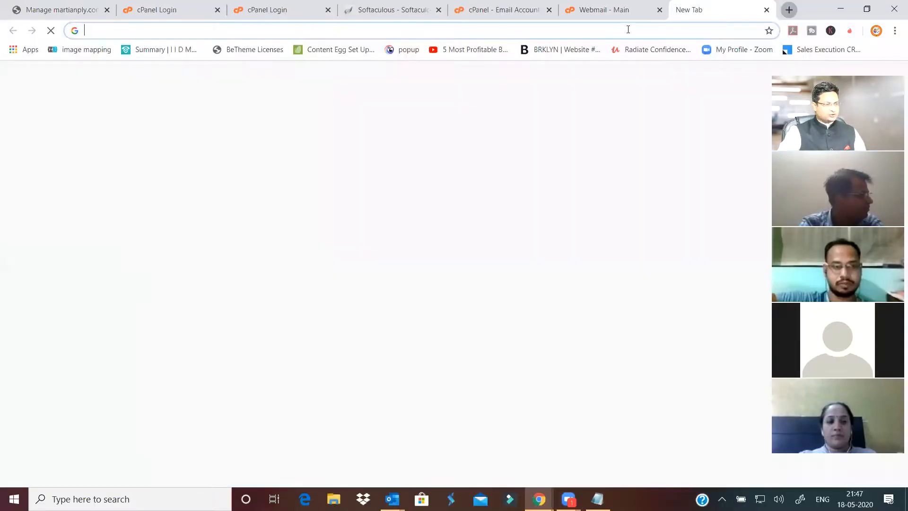
- Reopen iidmshop.com and go to HOSTING > Linux Shared Hosting, with plans from ₹192.00/mo
type("in")
key("BackSpace")
key("BackSpace")
key("BackSpace")
type("iidm")
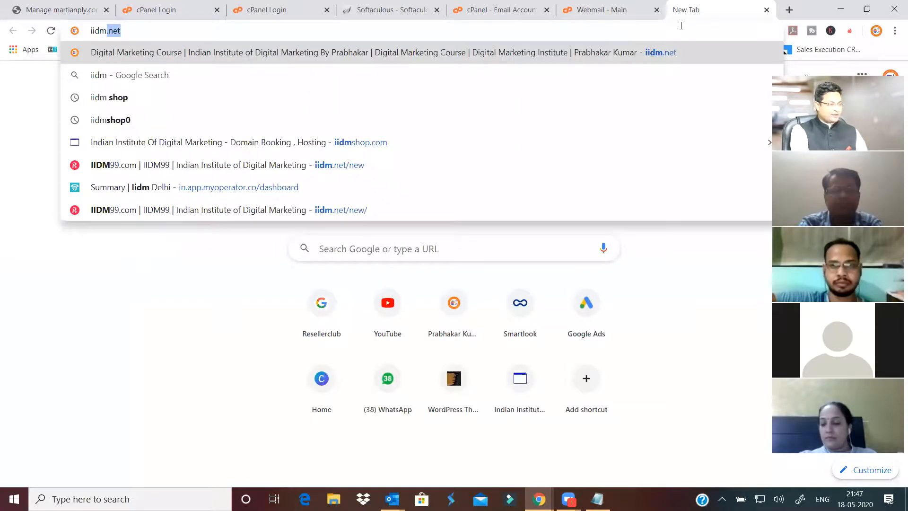
type("shop.com")
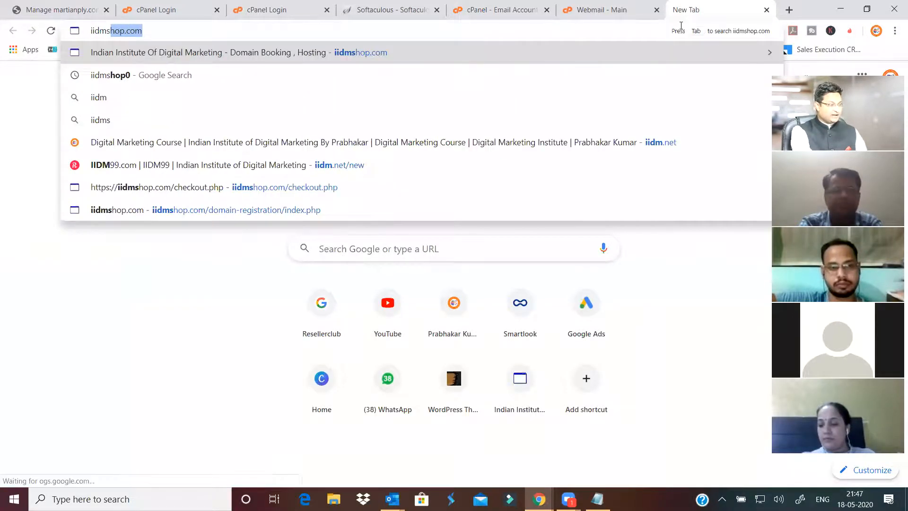
key("Return")
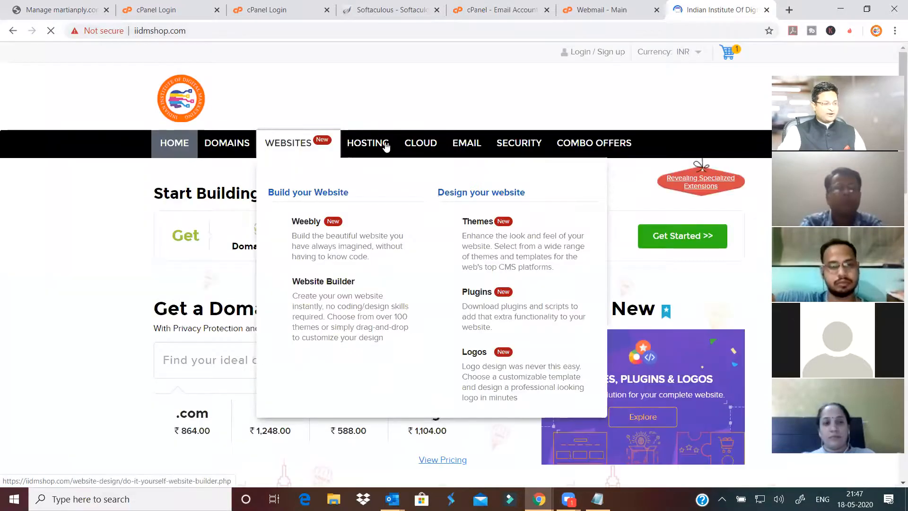
mouse_move(381, 147)
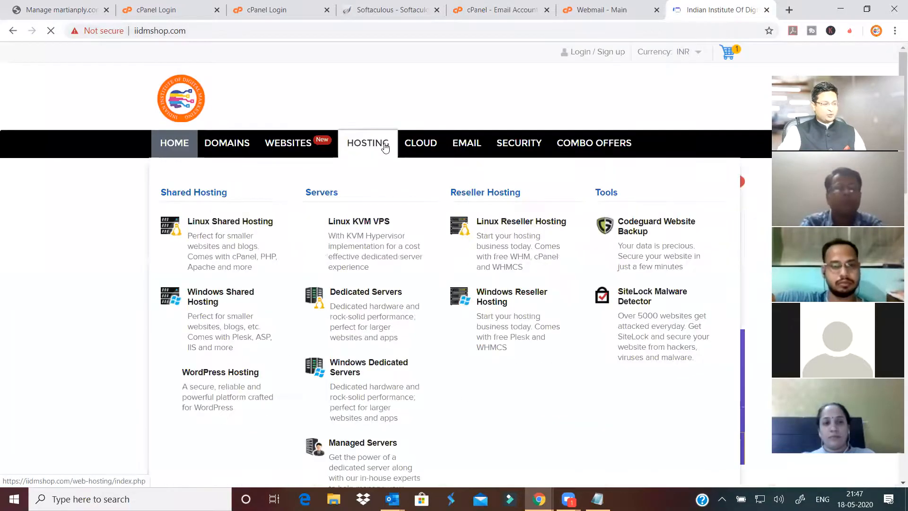
left_click(239, 227)
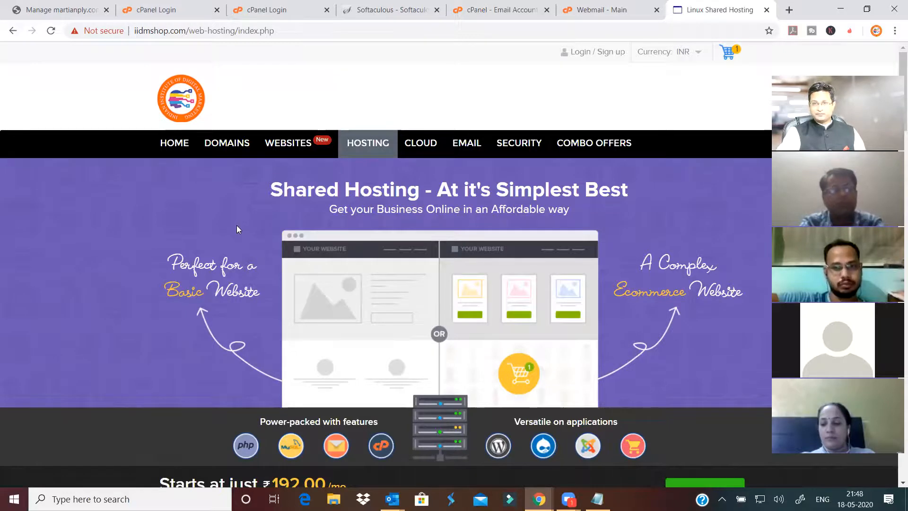
- Compare the hosting plans' domain limits: Pro offers Unlimited Domains, Business allows 3 Domains
scroll(236, 226, "down", 15)
scroll(246, 222, "down", 1)
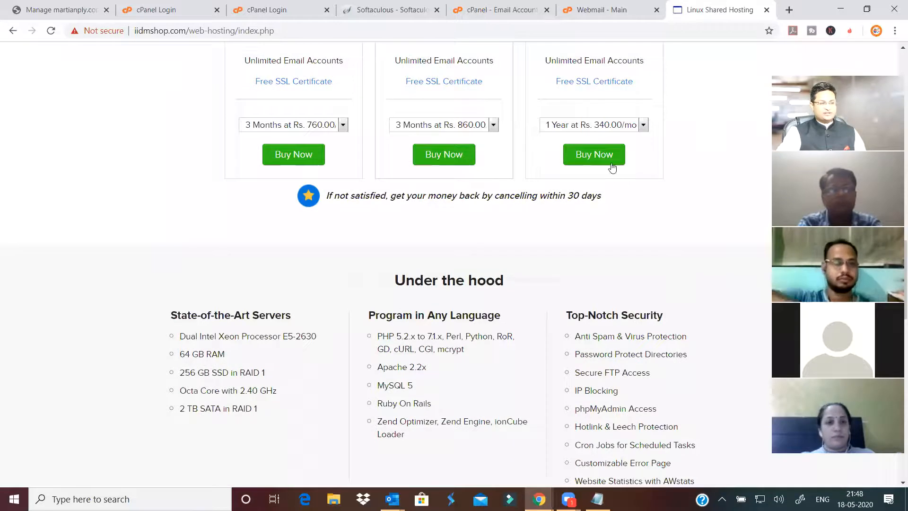
scroll(521, 180, "up", 5)
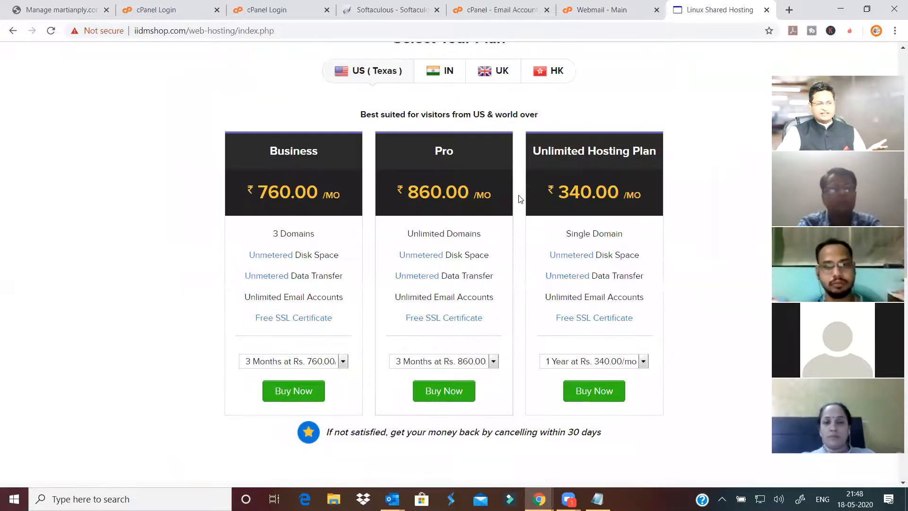
scroll(430, 249, "down", 1)
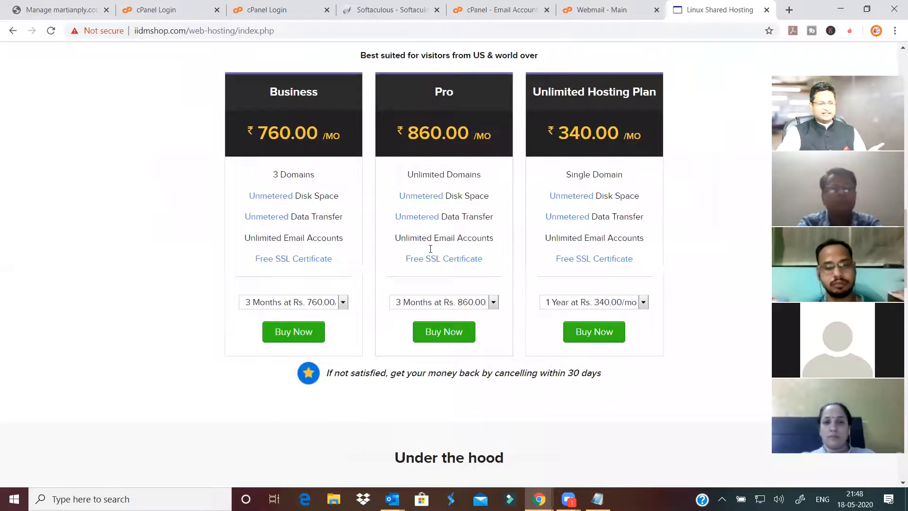
triple_click(458, 176)
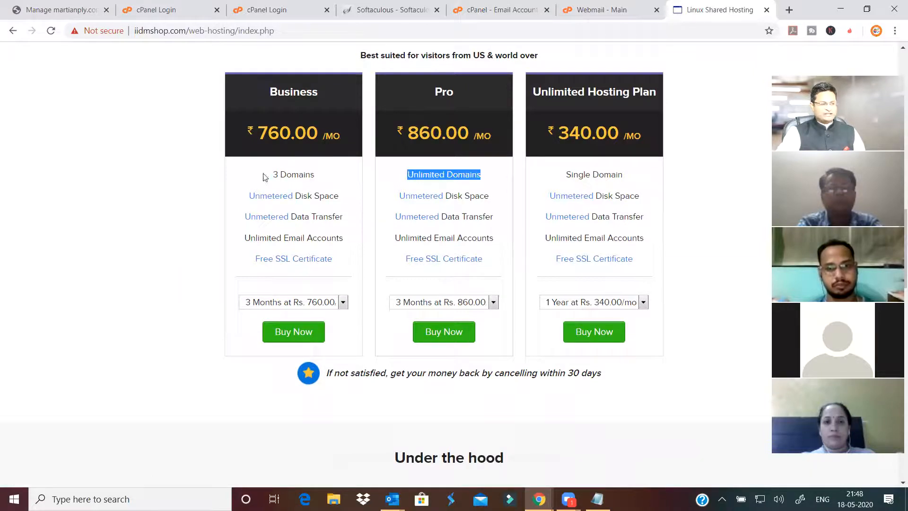
left_click_drag(265, 177, 318, 177)
- Choose the single-domain ₹340.00/mo Unlimited Hosting Plan, then dismiss its domain prompt
left_click_drag(563, 175, 641, 187)
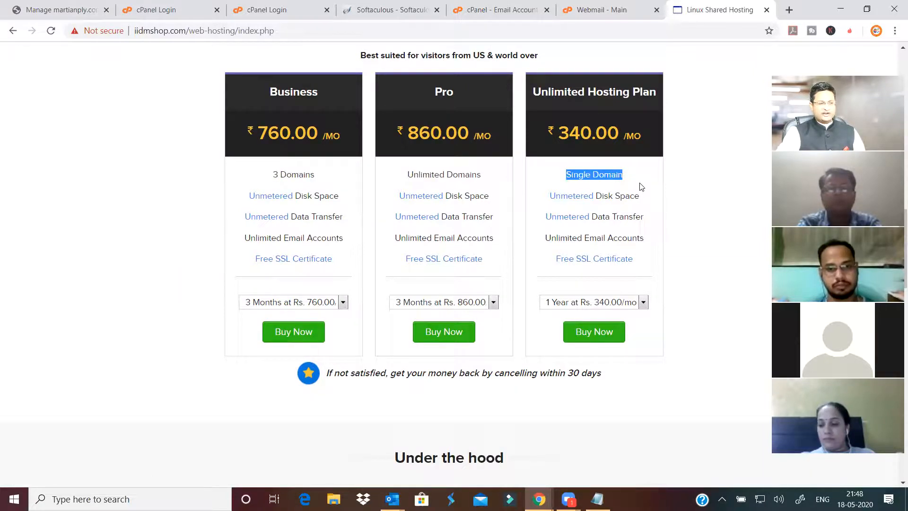
left_click(595, 336)
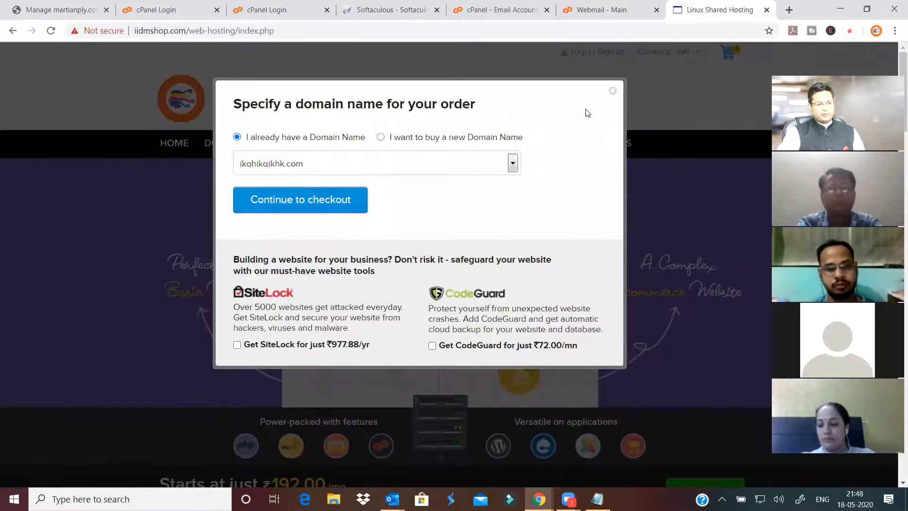
left_click(613, 92)
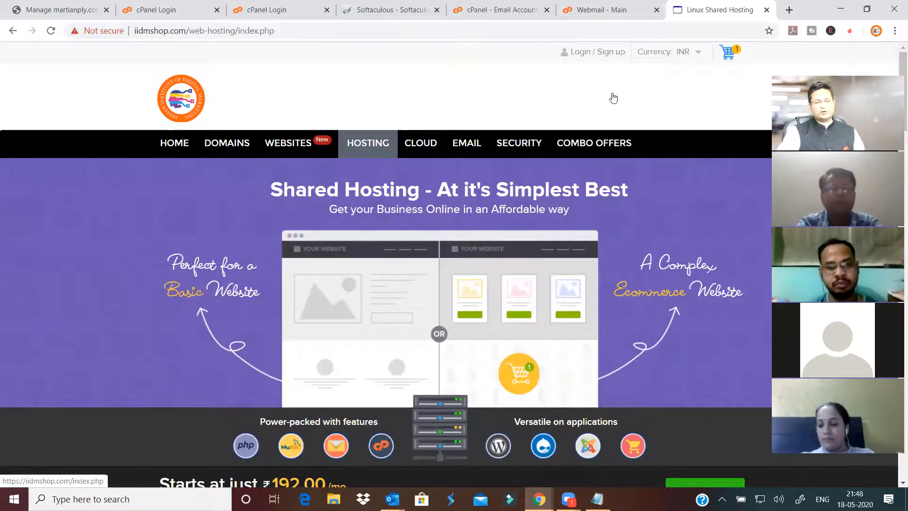